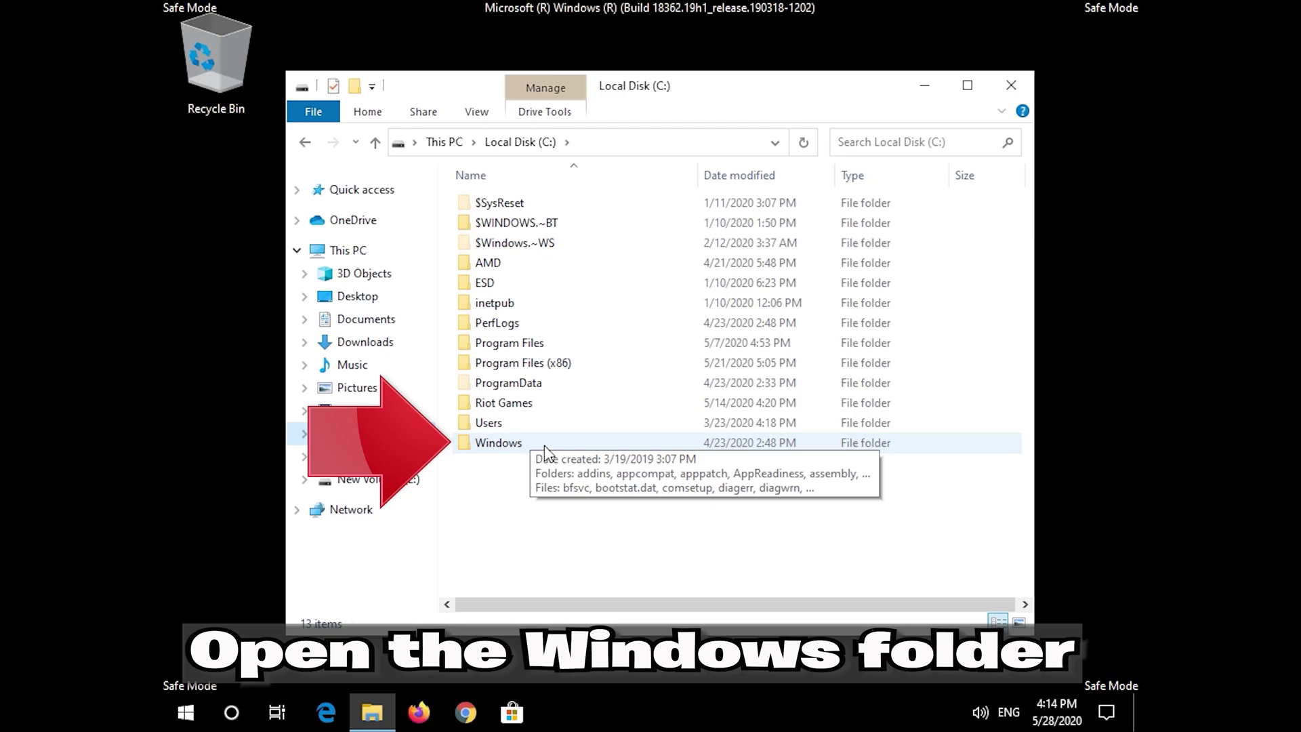
Delete the SoftwareDistribution folder from the Windows folder on drive C and close the window.
double_click(545, 447)
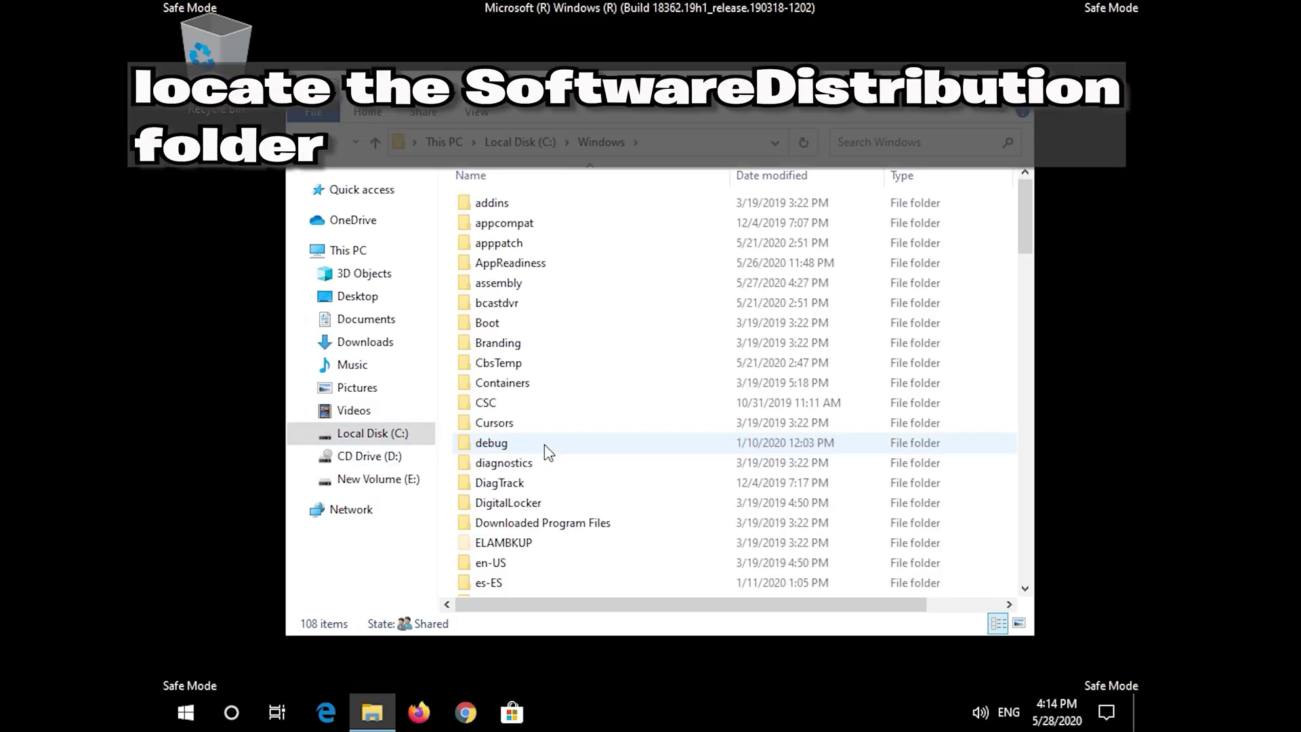
scroll(546, 447, "down", 15)
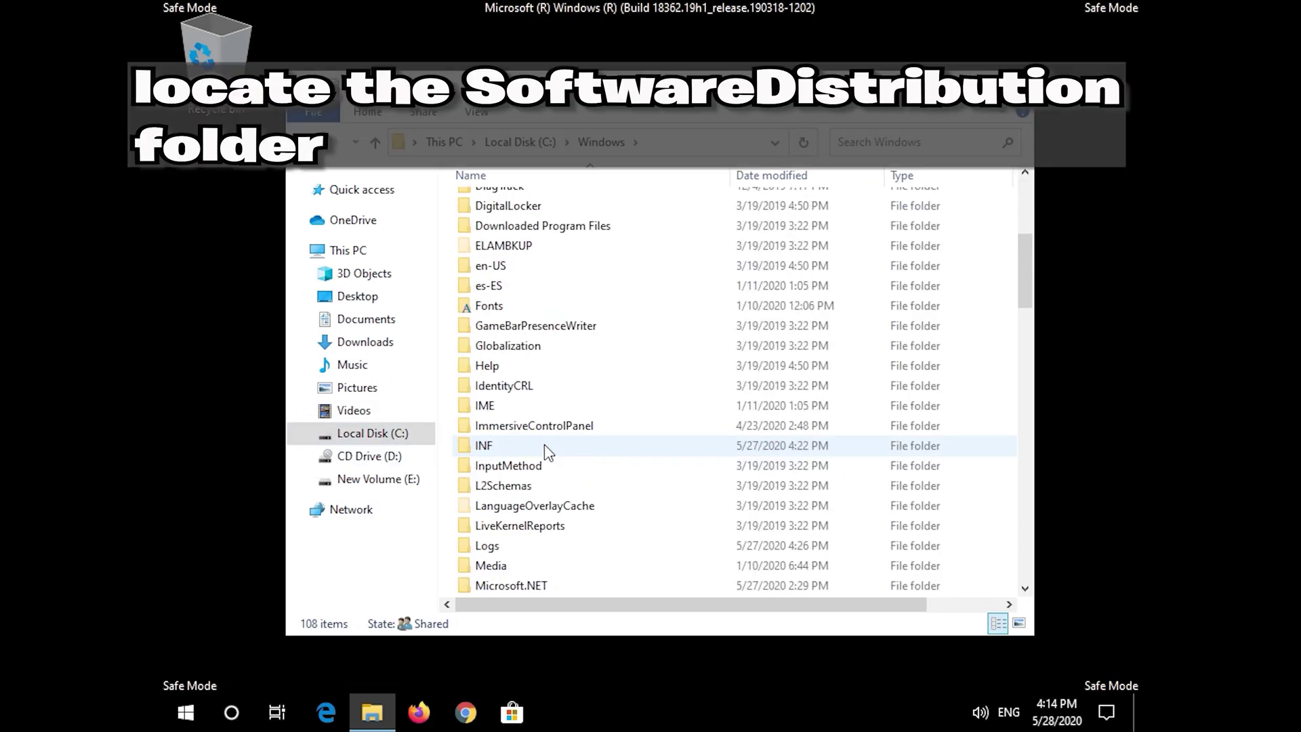
scroll(546, 448, "down", 1)
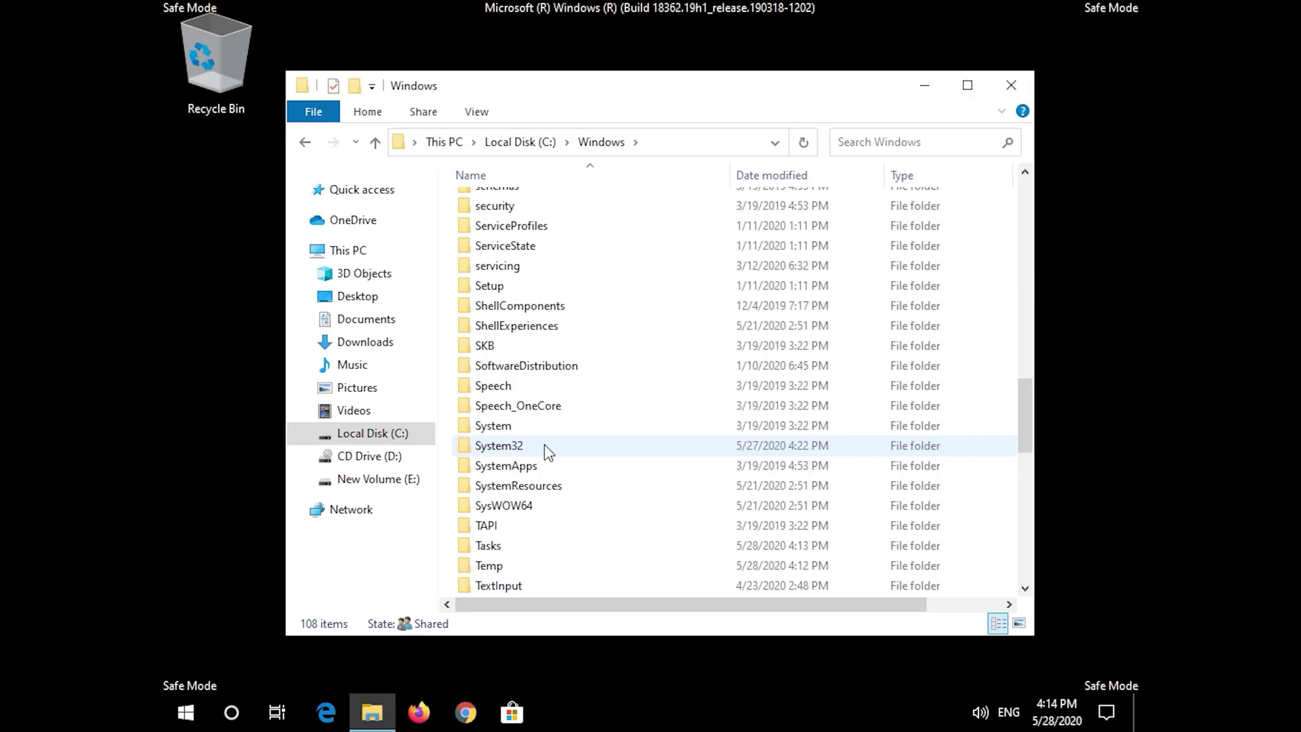
scroll(519, 474, "up", 2)
left_click(518, 476)
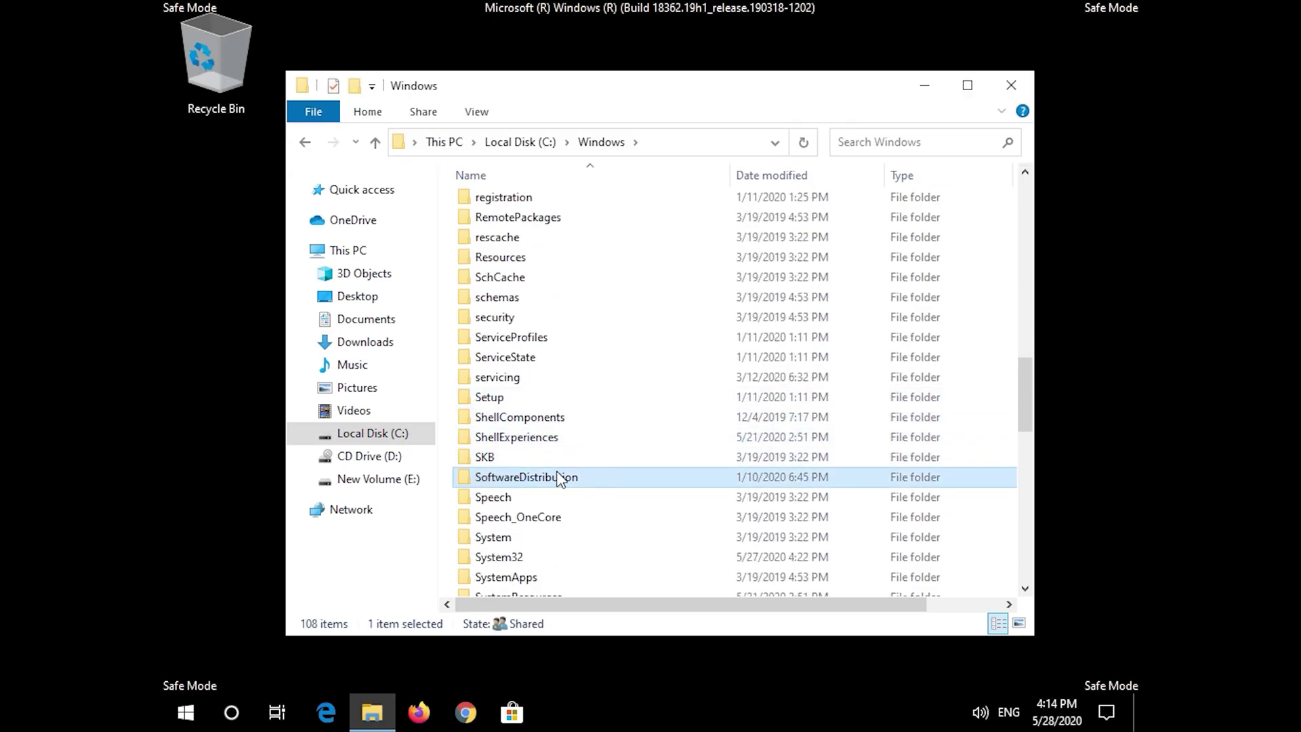
right_click(599, 478)
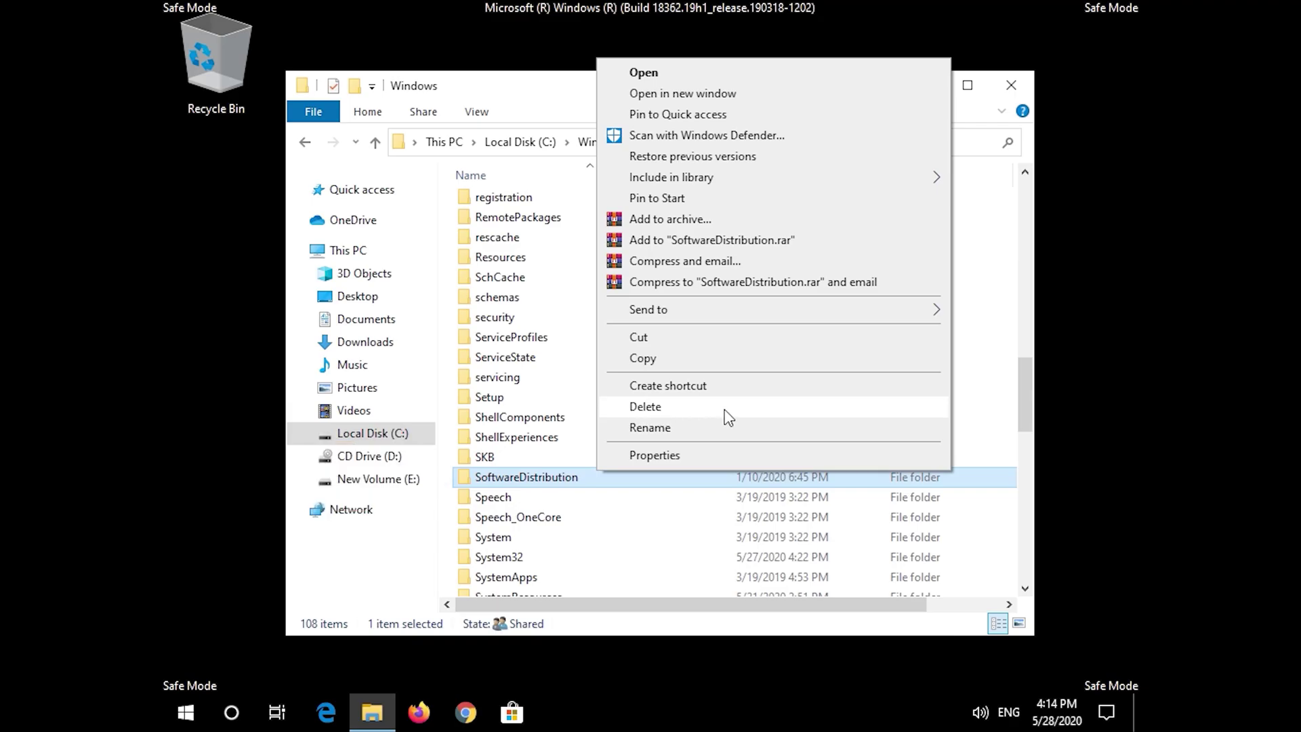
left_click(645, 406)
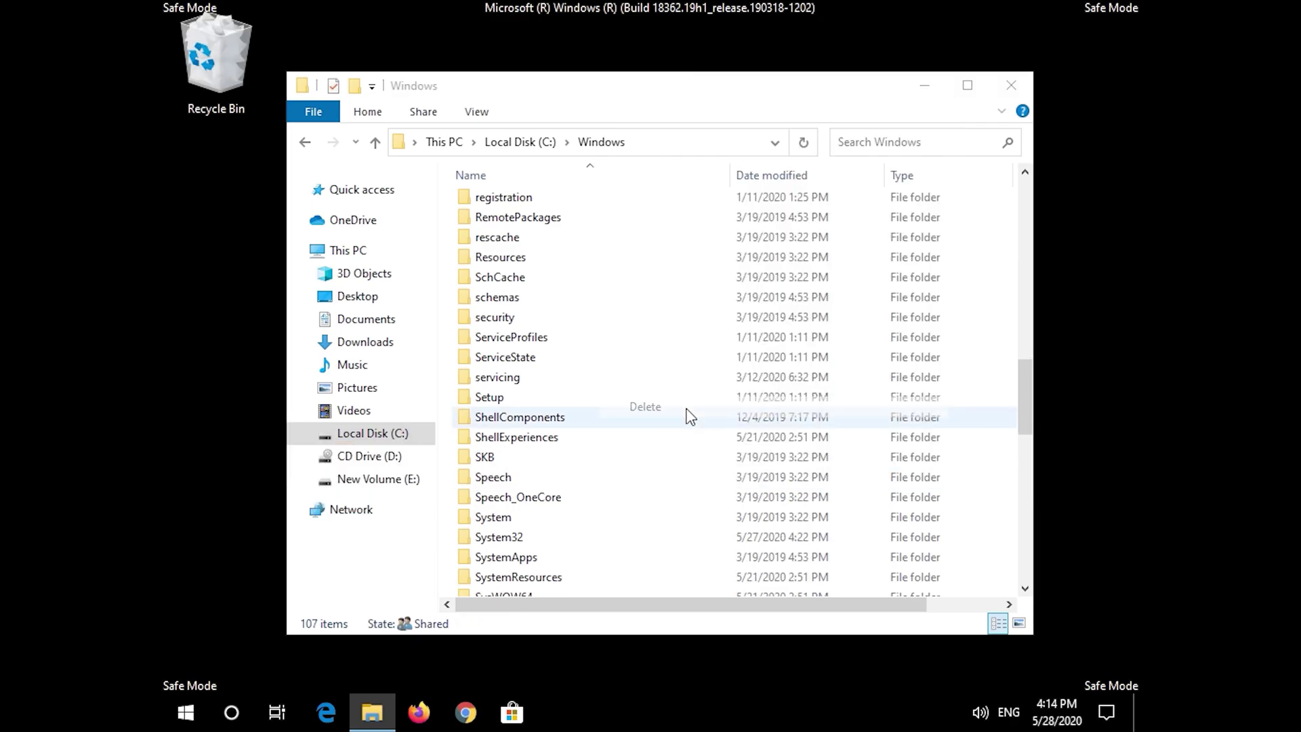
left_click(1028, 88)
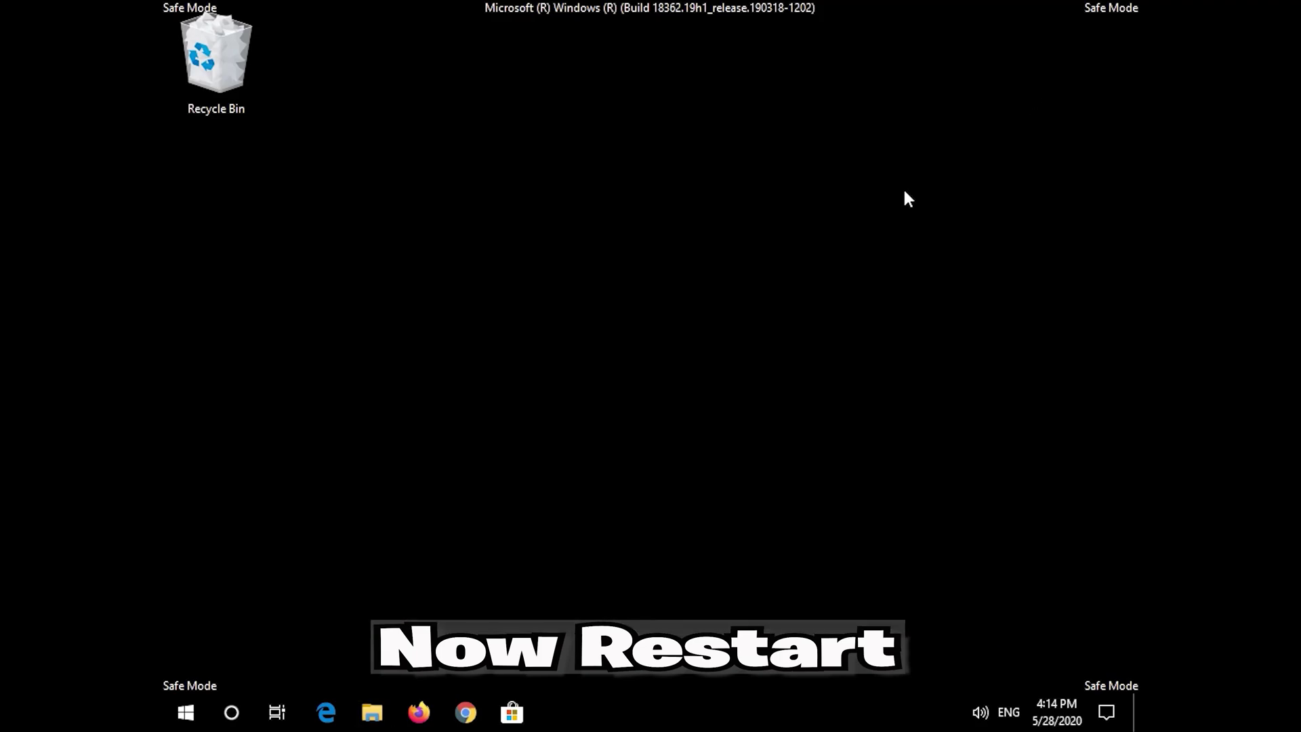
Restart the computer to leave Safe Mode.
left_click(180, 710)
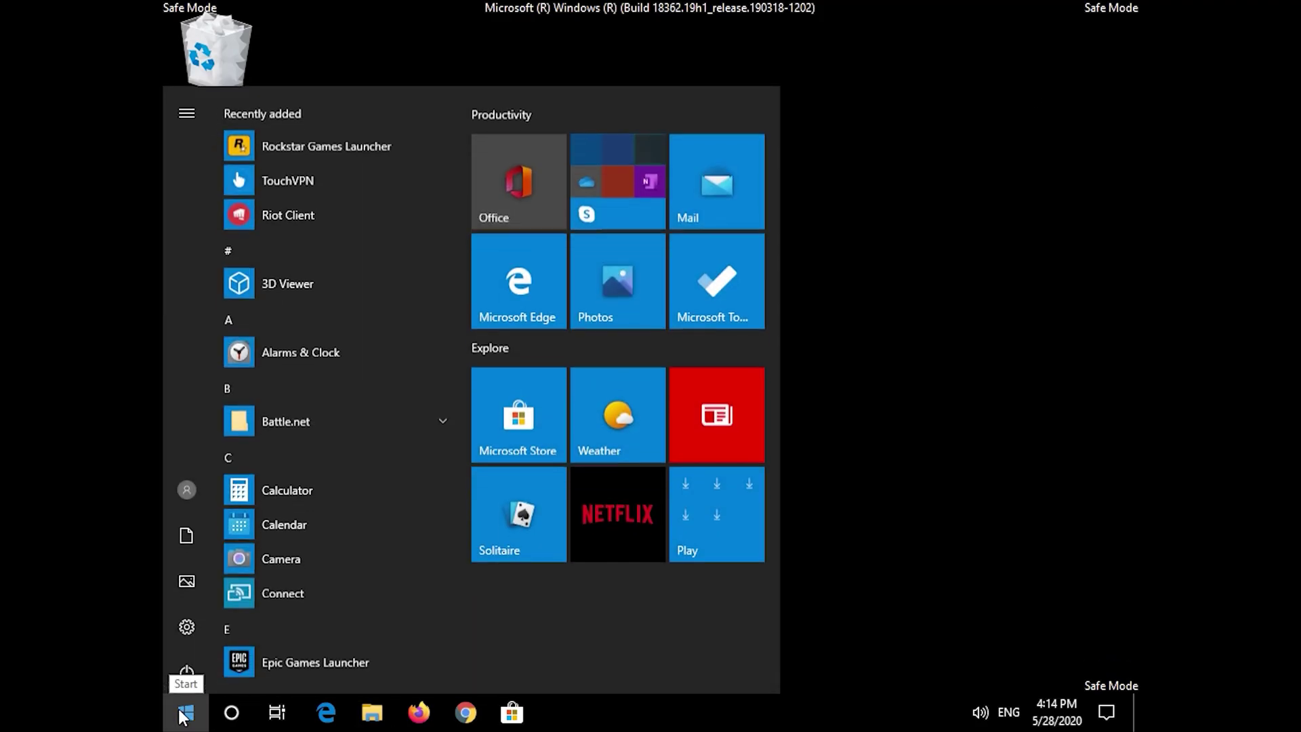
left_click(180, 680)
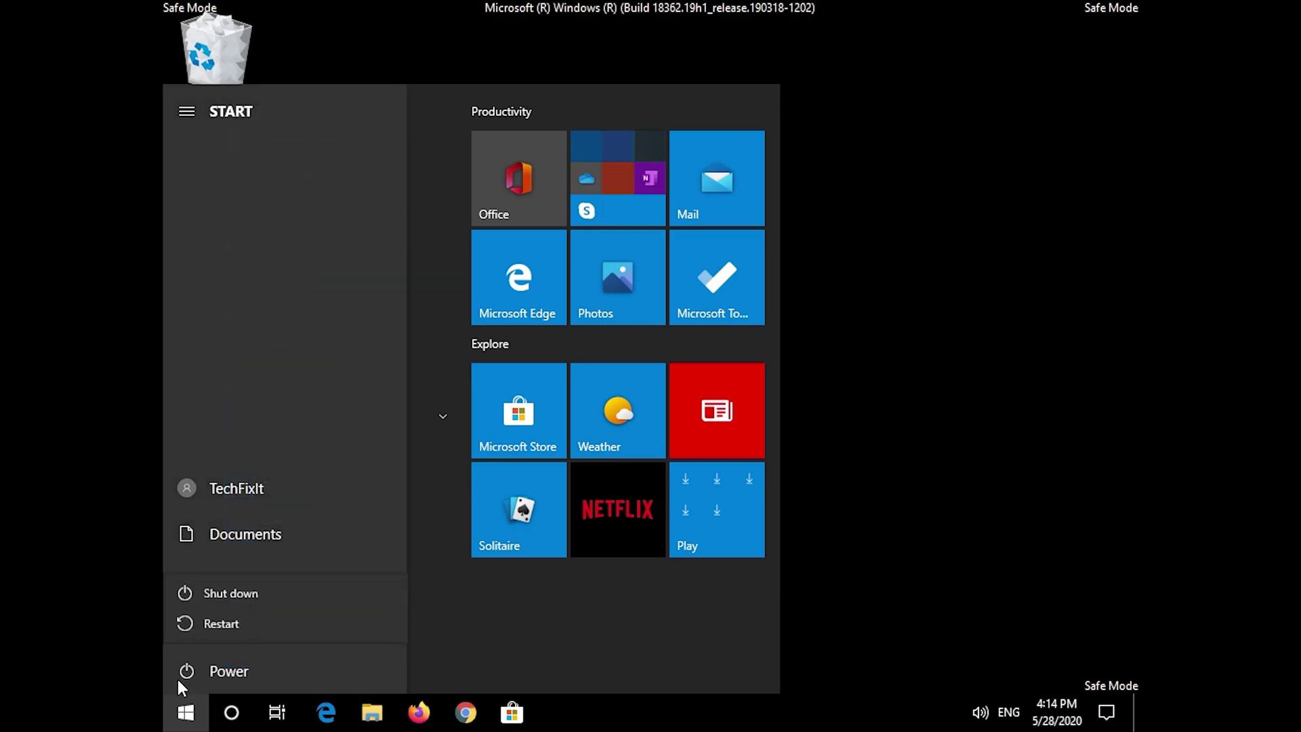
left_click(213, 623)
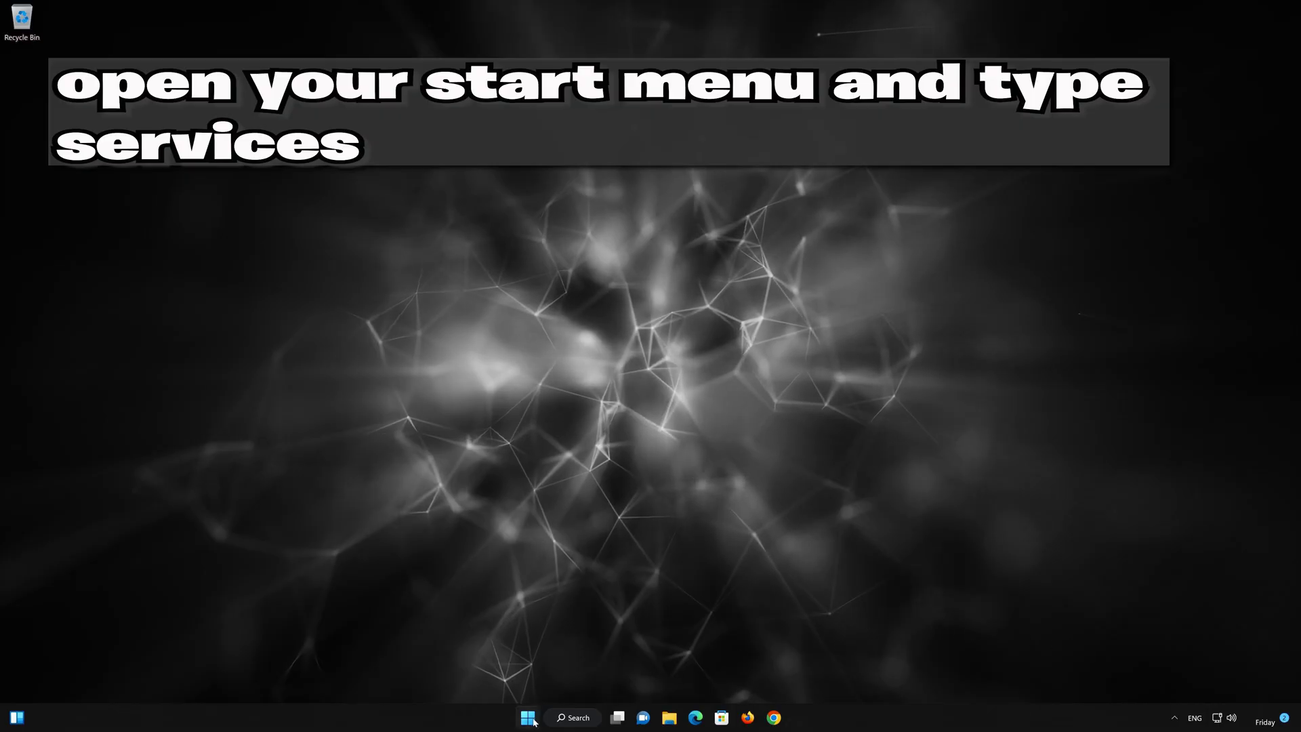
Search for "services" and open the Services app.
left_click(531, 719)
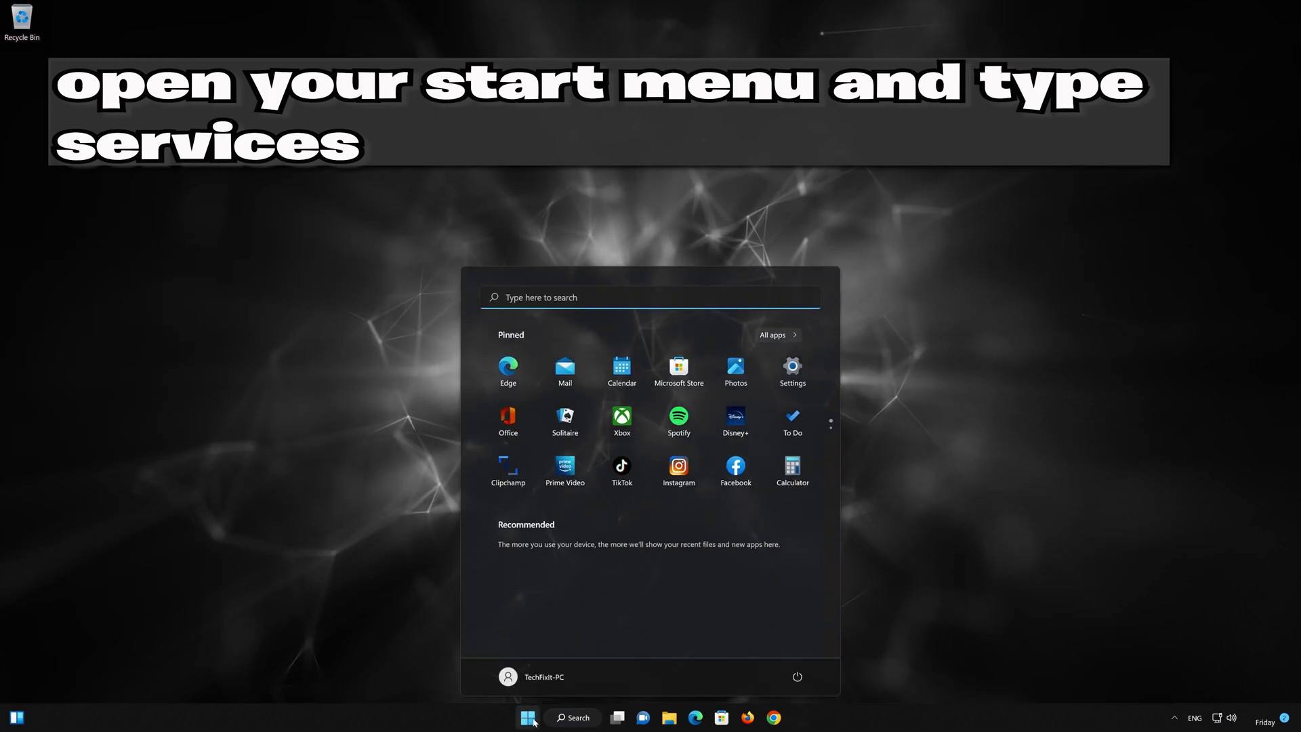
type("services")
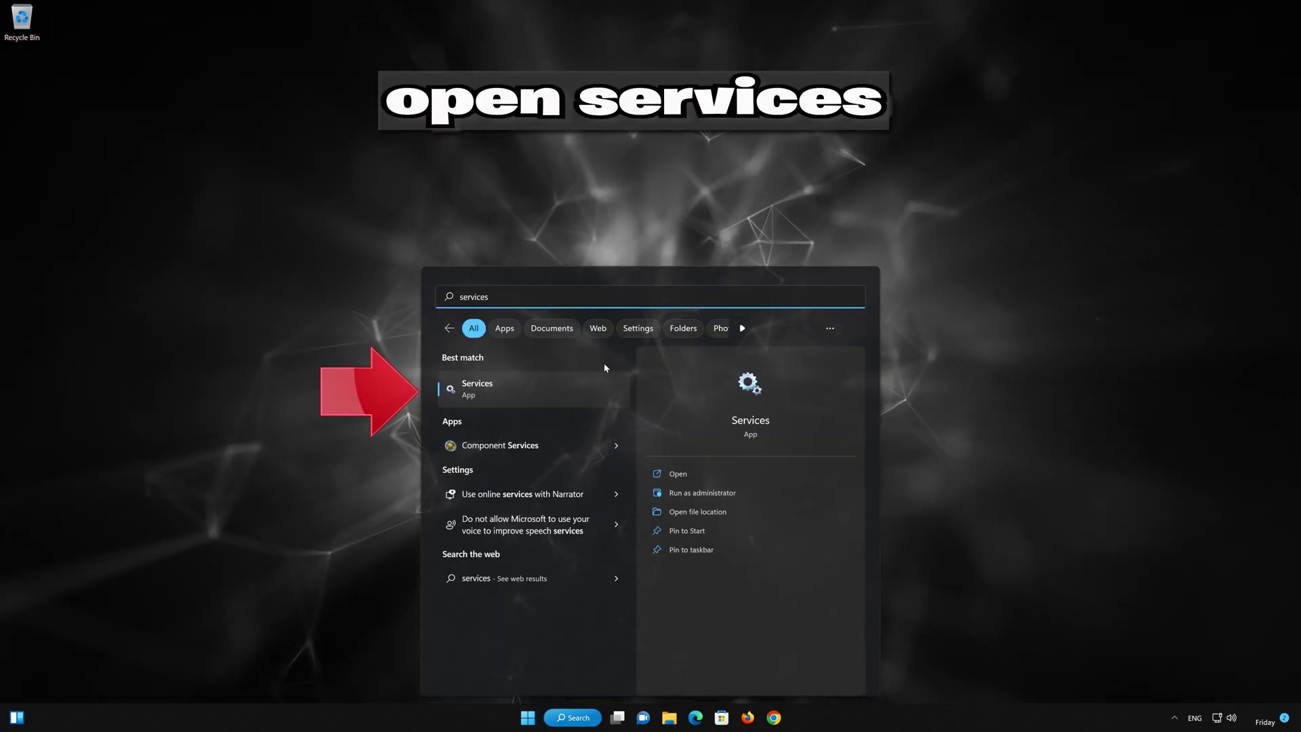
left_click(553, 402)
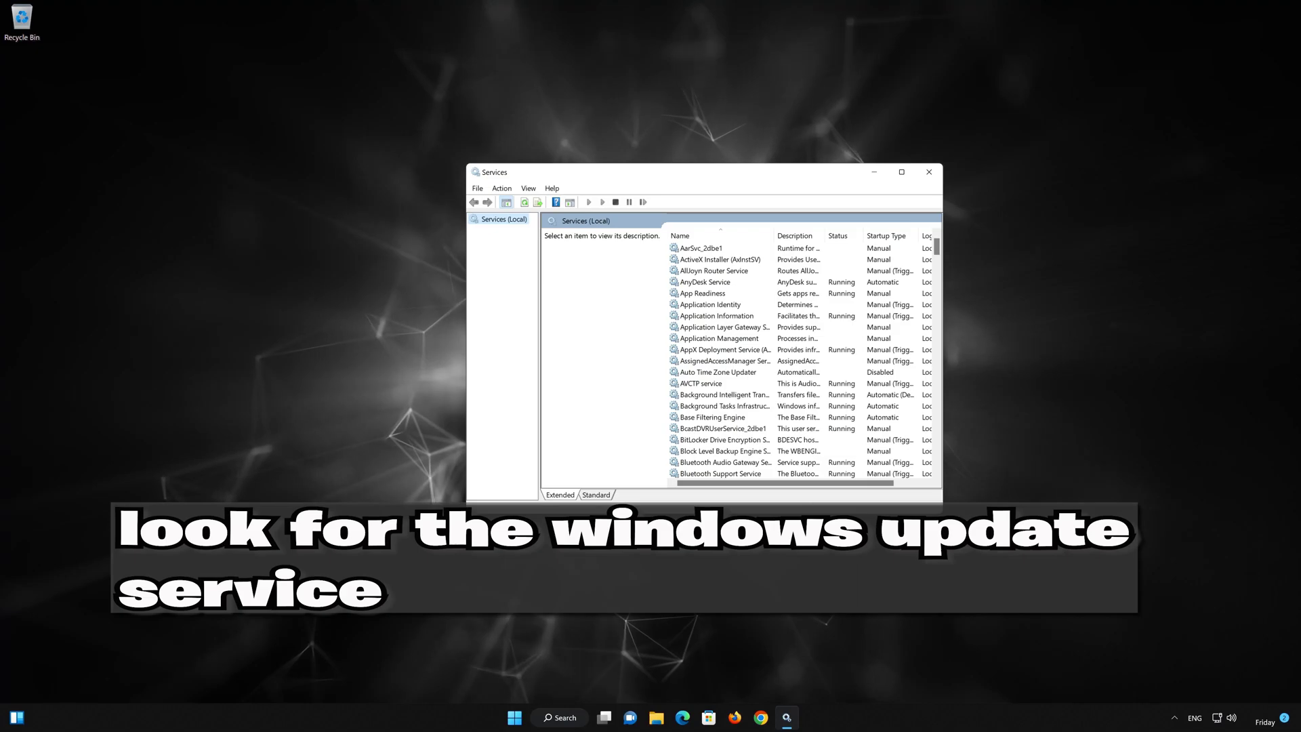
Set the Windows Update service's startup type to Automatic in its properties and apply the change.
left_click(703, 387)
scroll(705, 388, "down", 18)
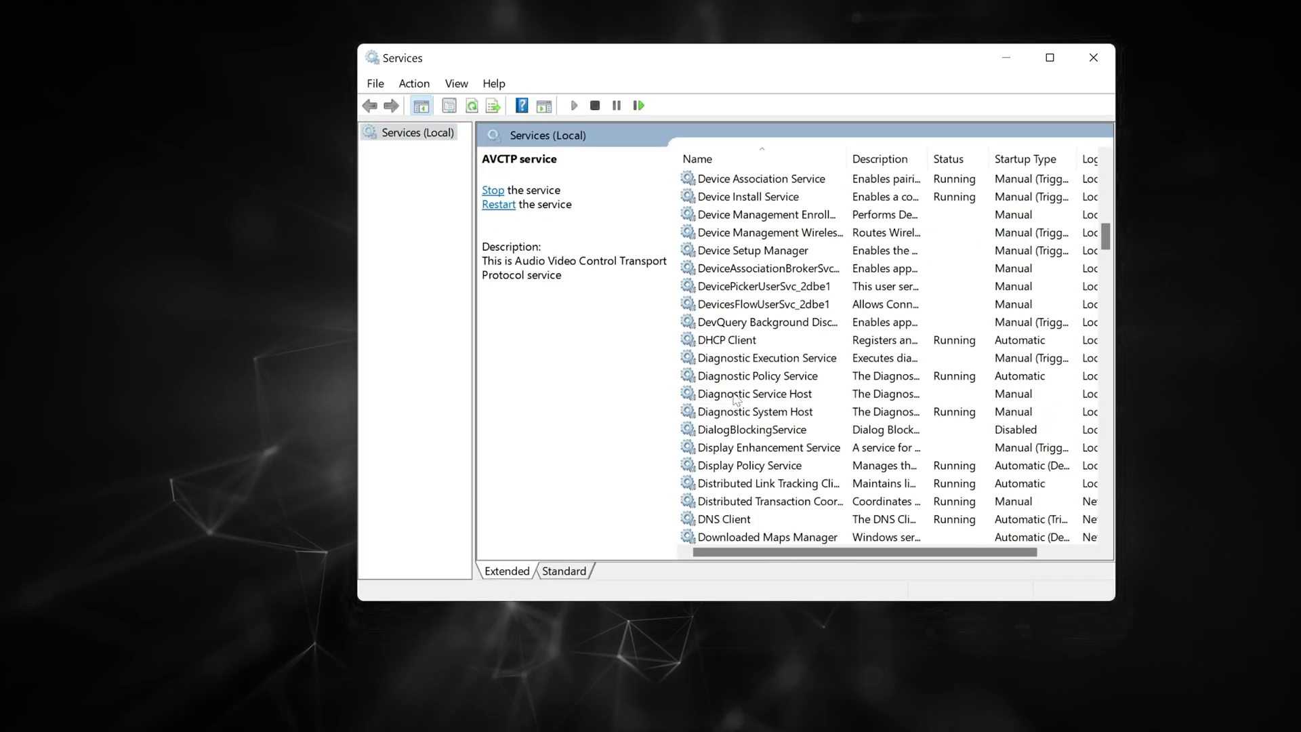
scroll(736, 399, "down", 20)
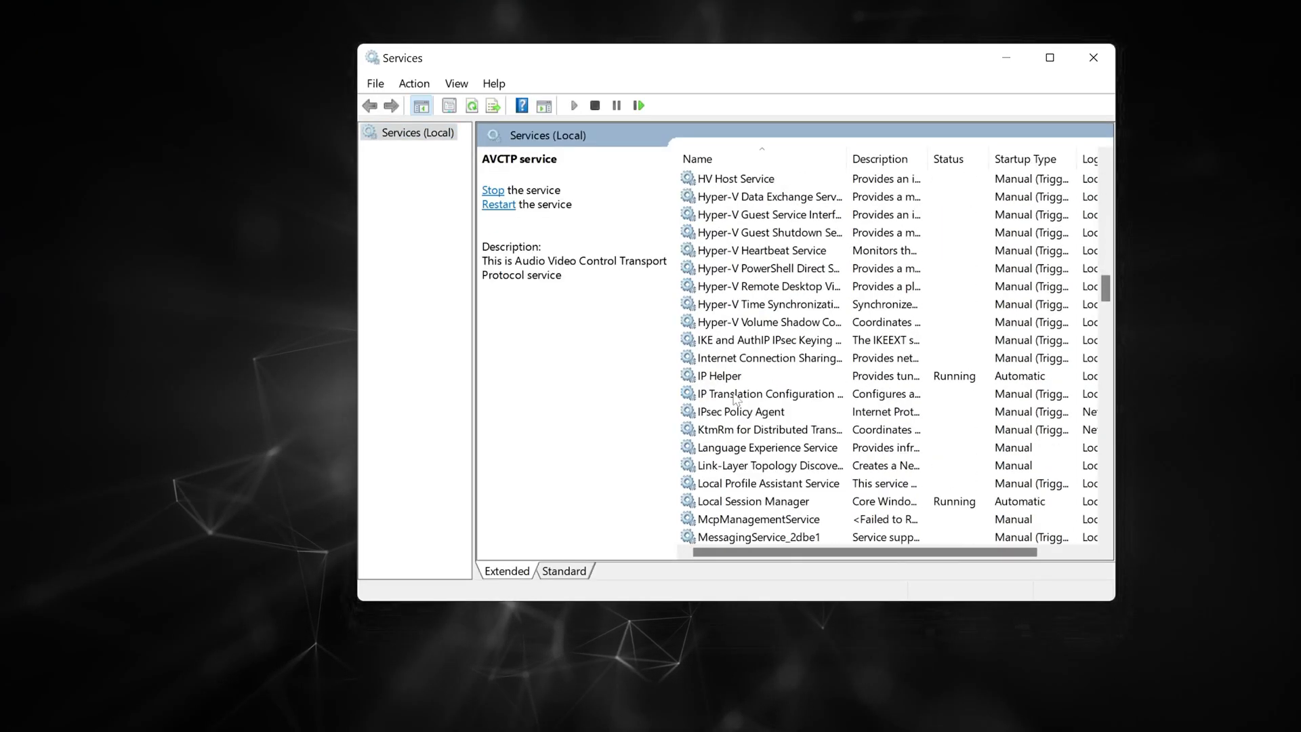
scroll(736, 399, "down", 20)
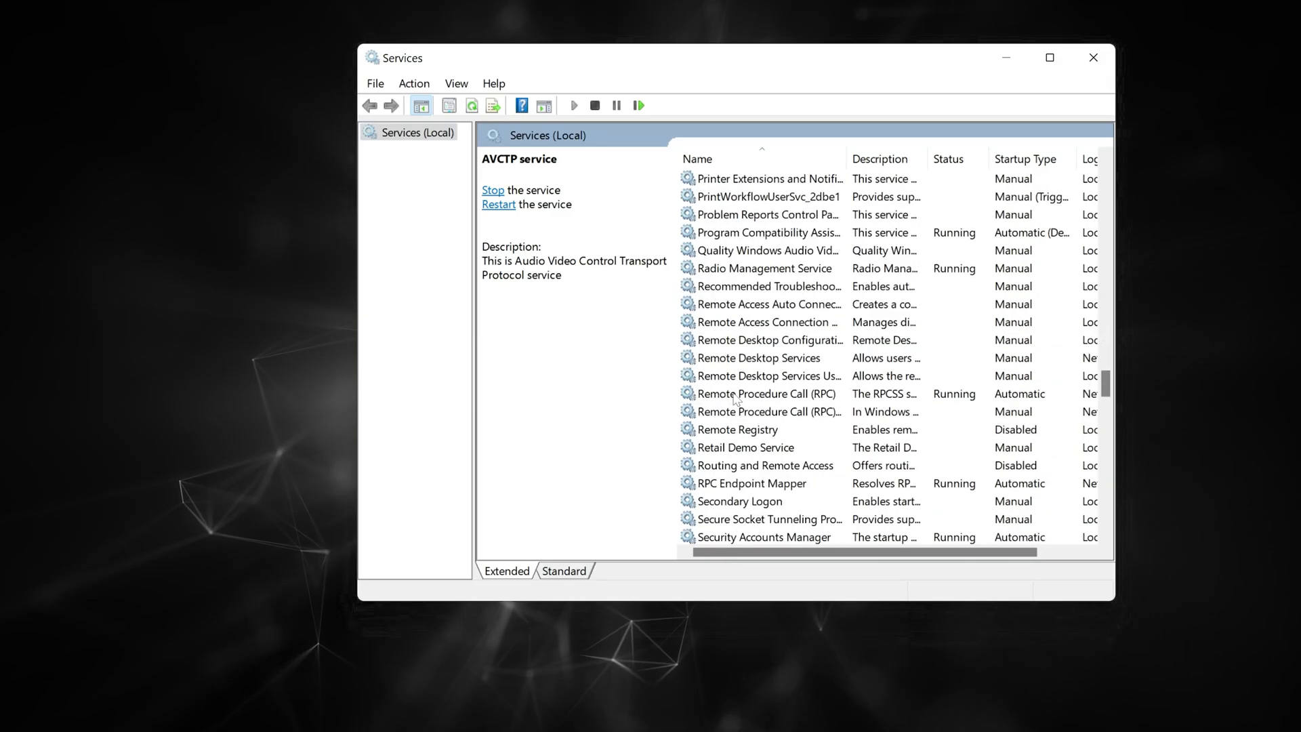
scroll(736, 399, "down", 13)
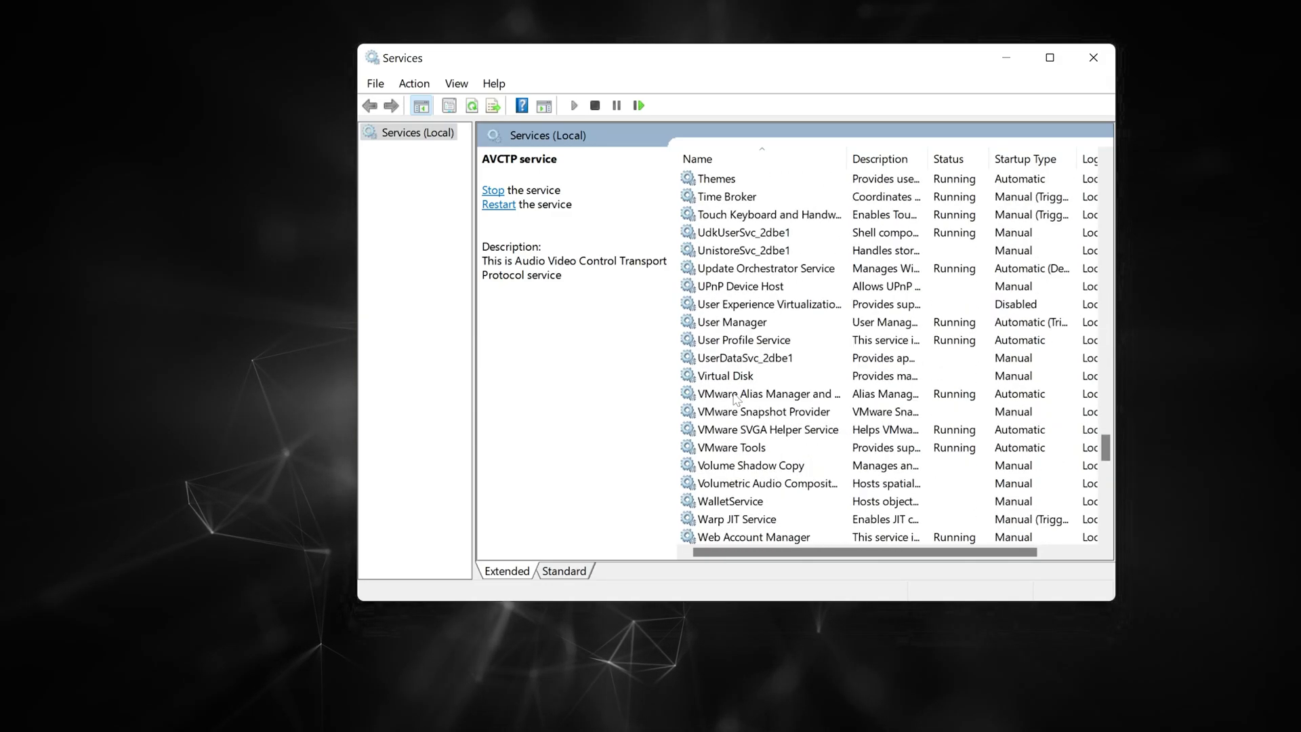
scroll(736, 399, "down", 7)
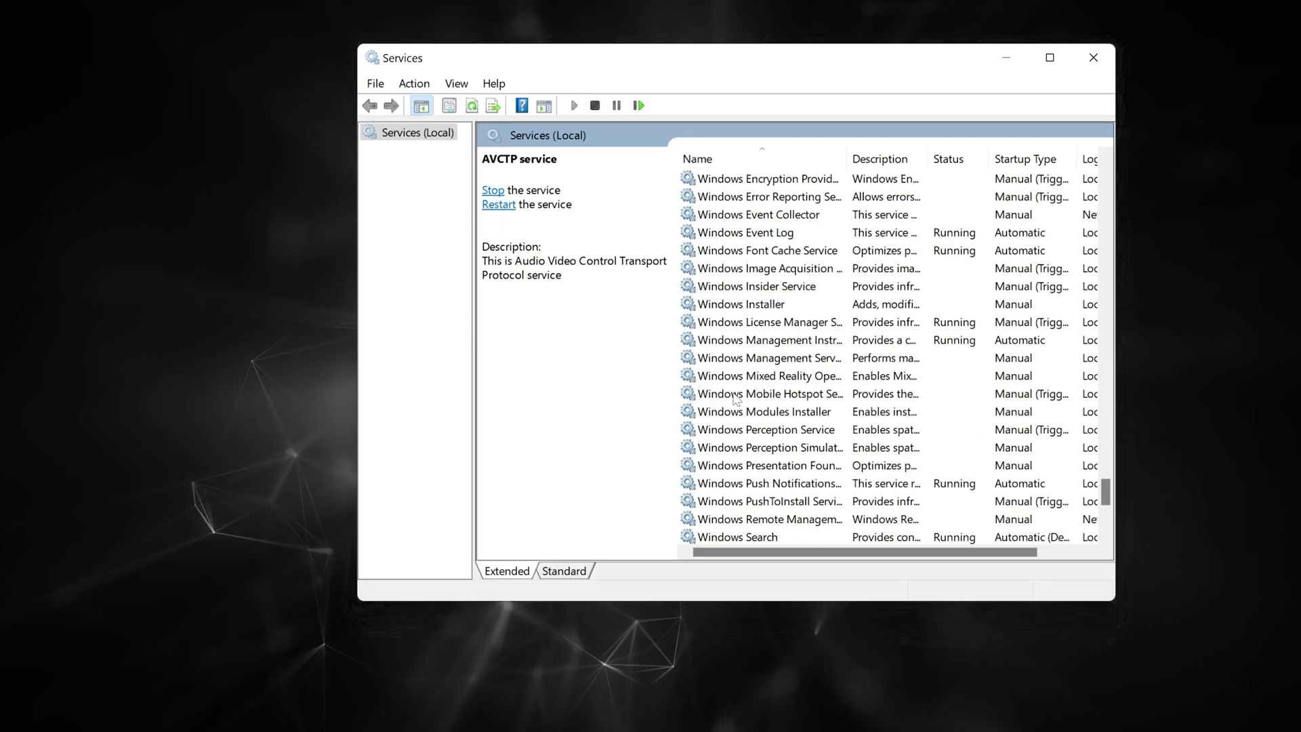
left_click(742, 484)
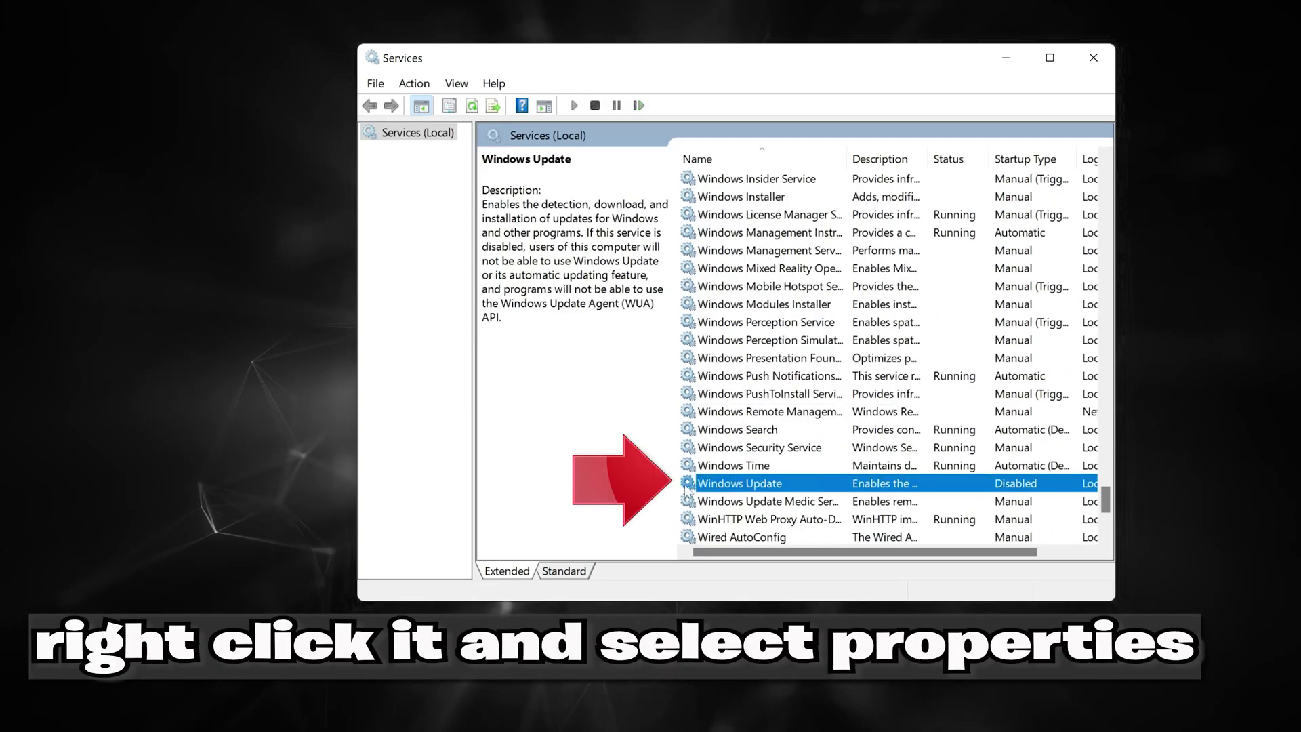
right_click(783, 487)
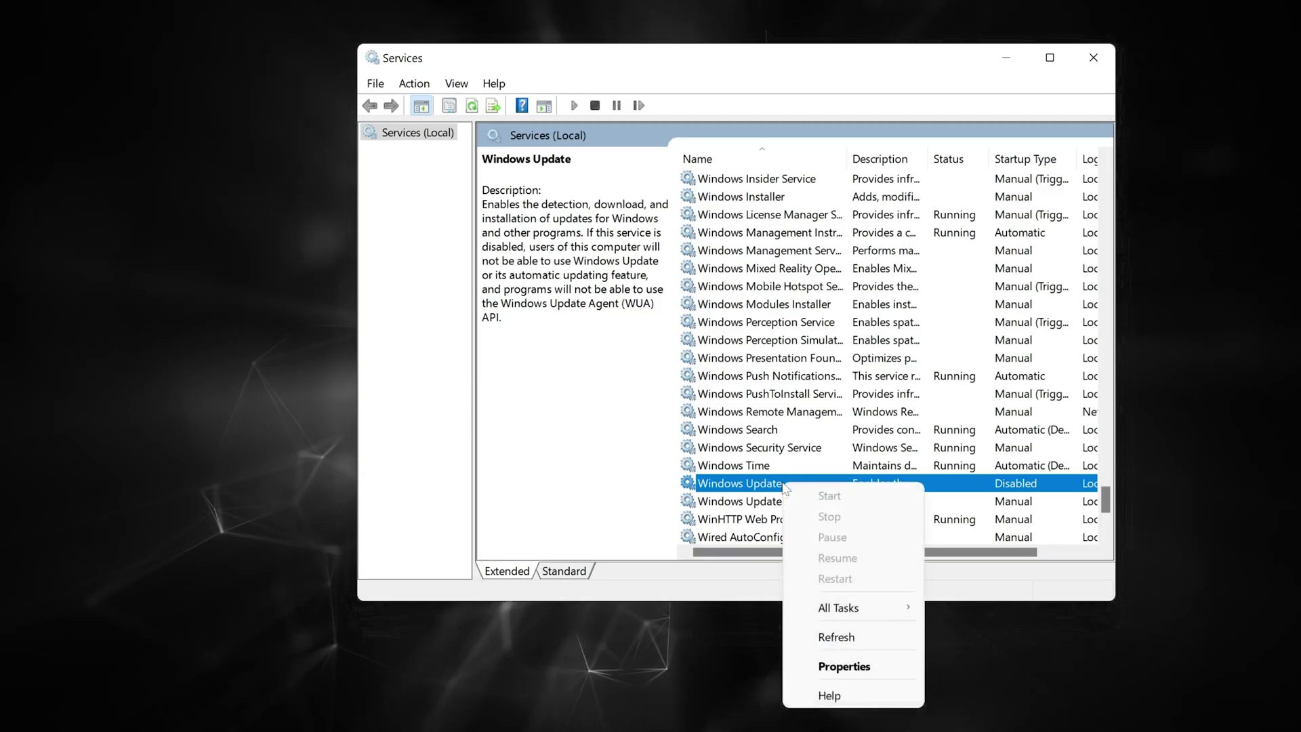
left_click(875, 667)
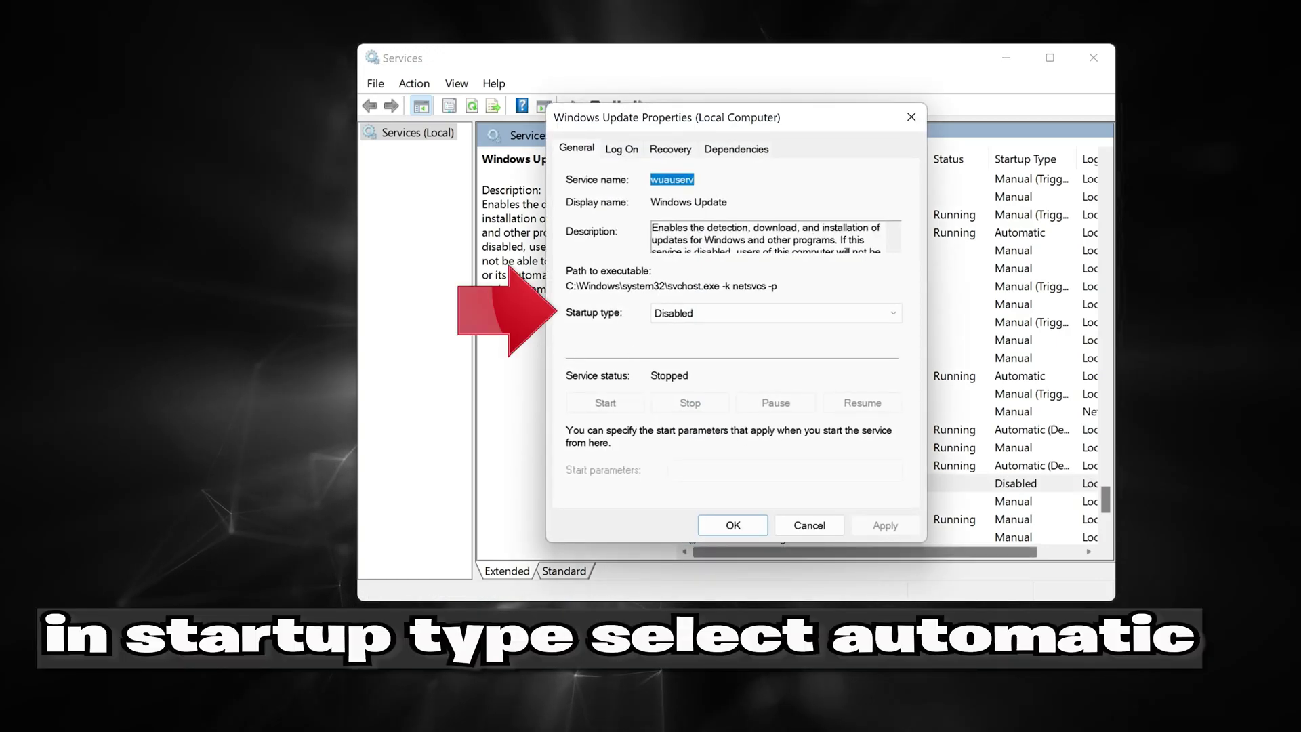
left_click(723, 320)
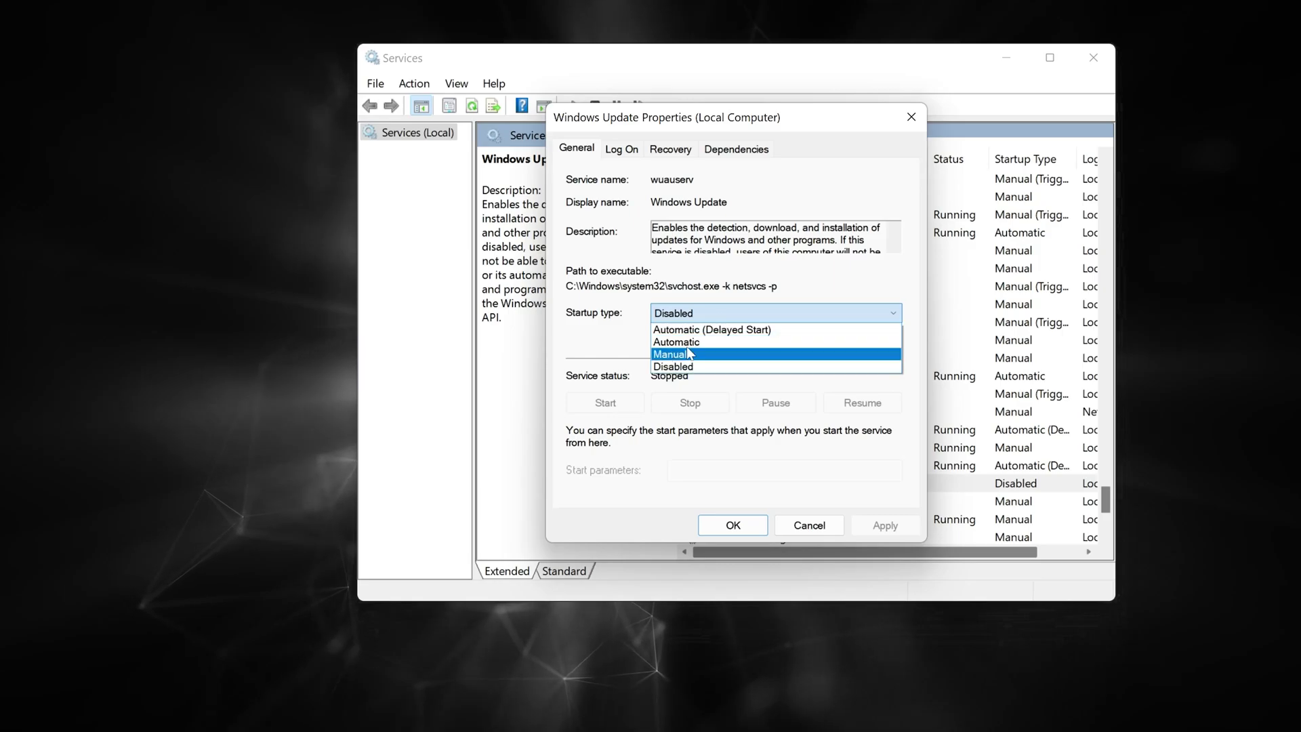
left_click(742, 347)
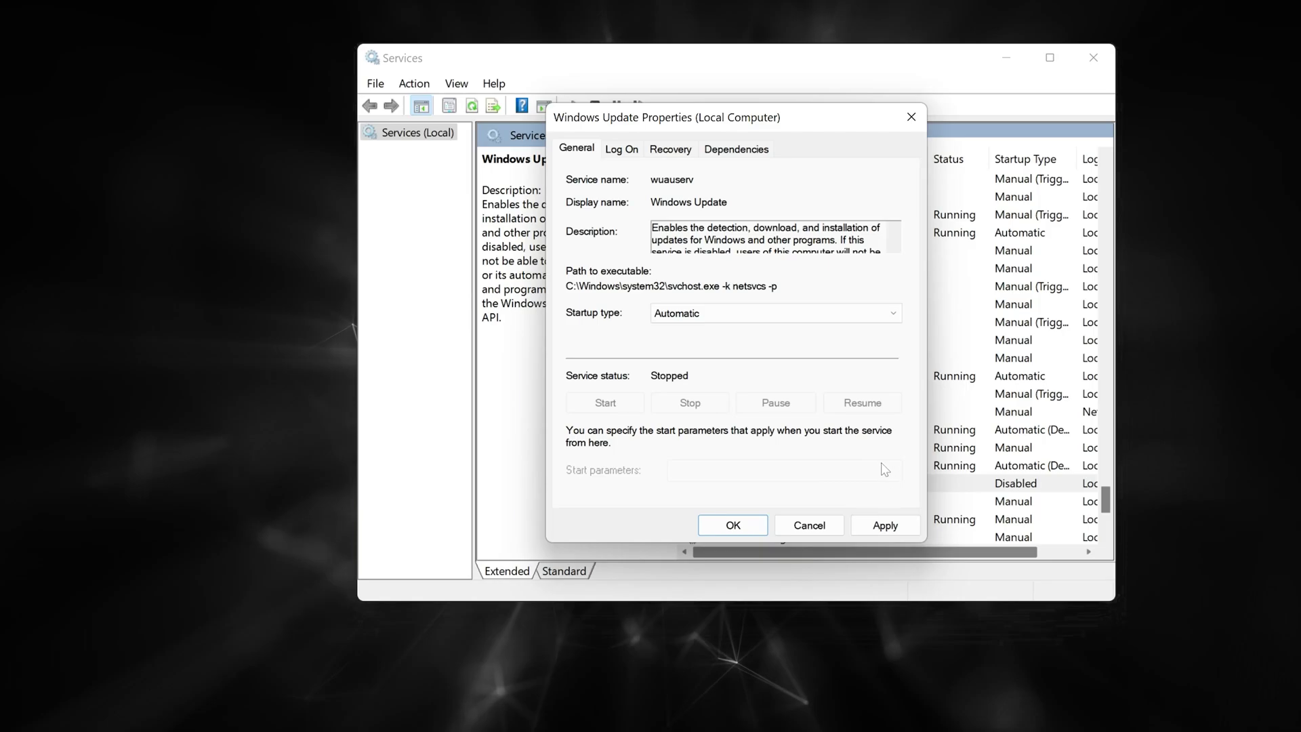
left_click(880, 525)
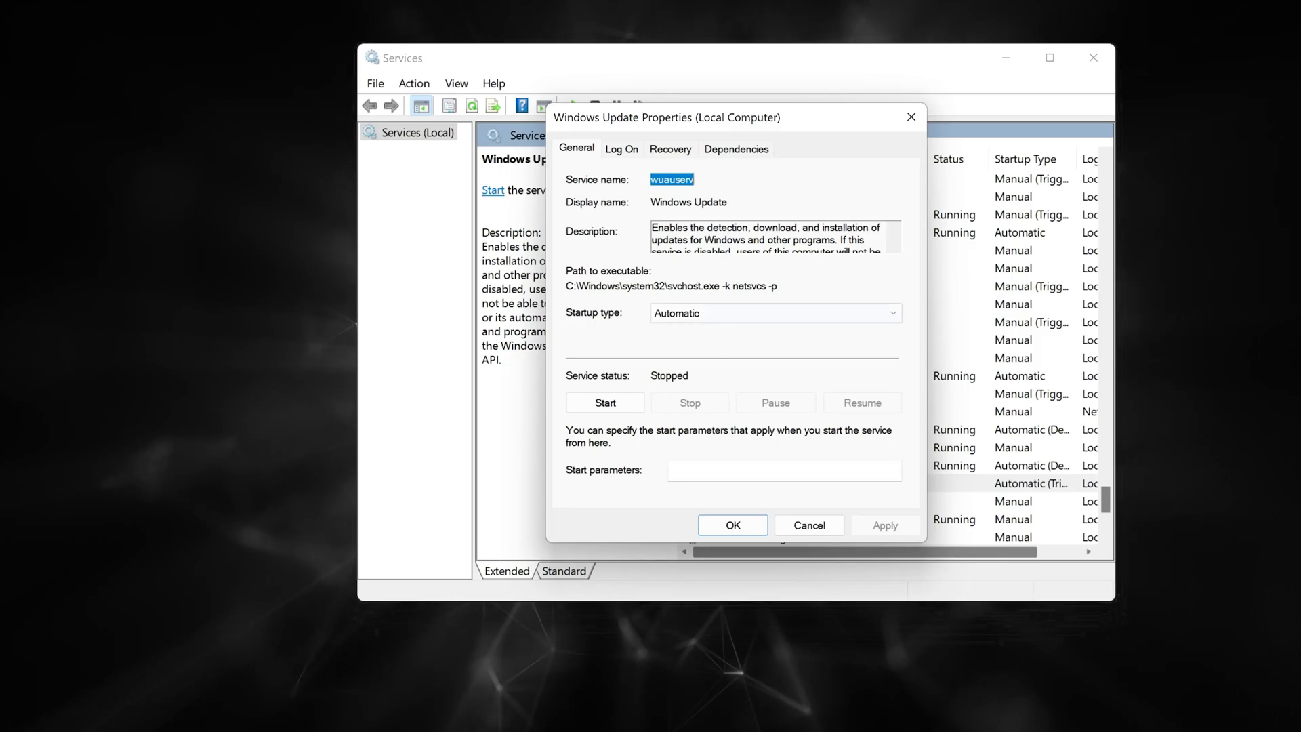
Set the Windows Update service's second failure recovery action to Restart the Service, save it, and start the service.
left_click(678, 155)
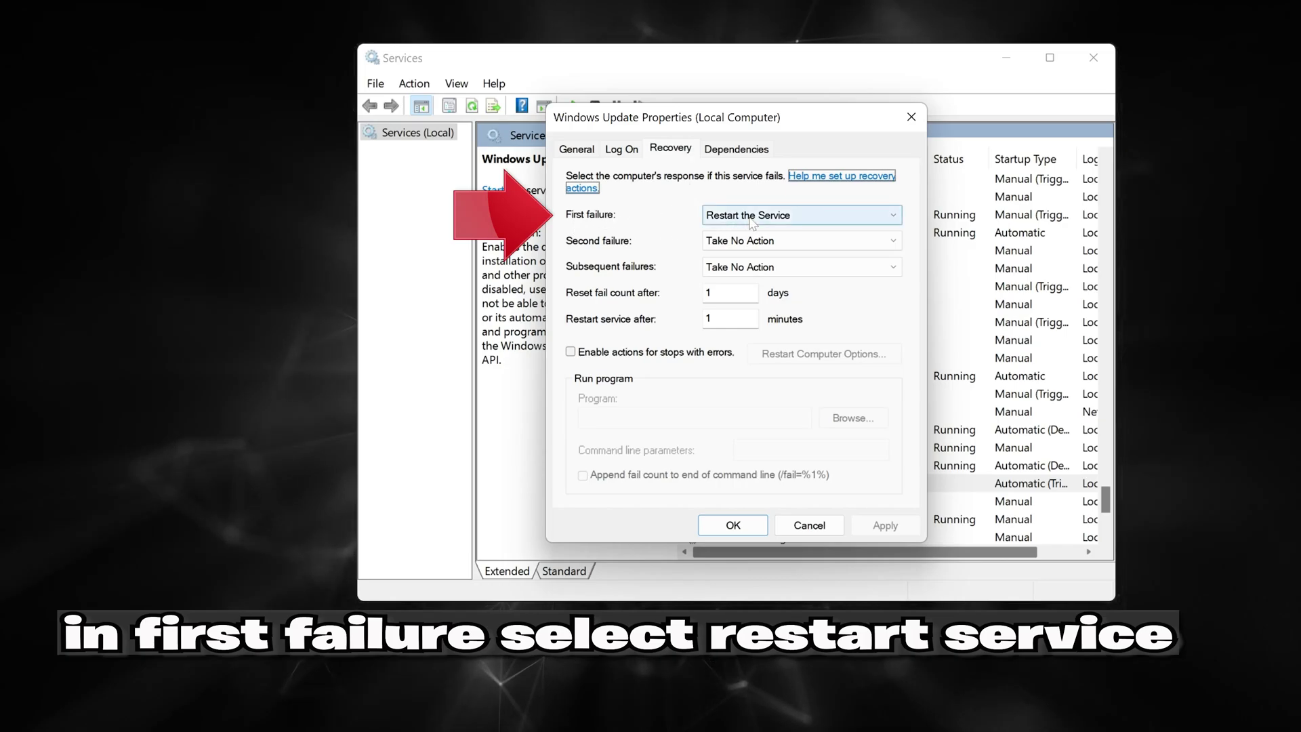
left_click(725, 243)
left_click(739, 270)
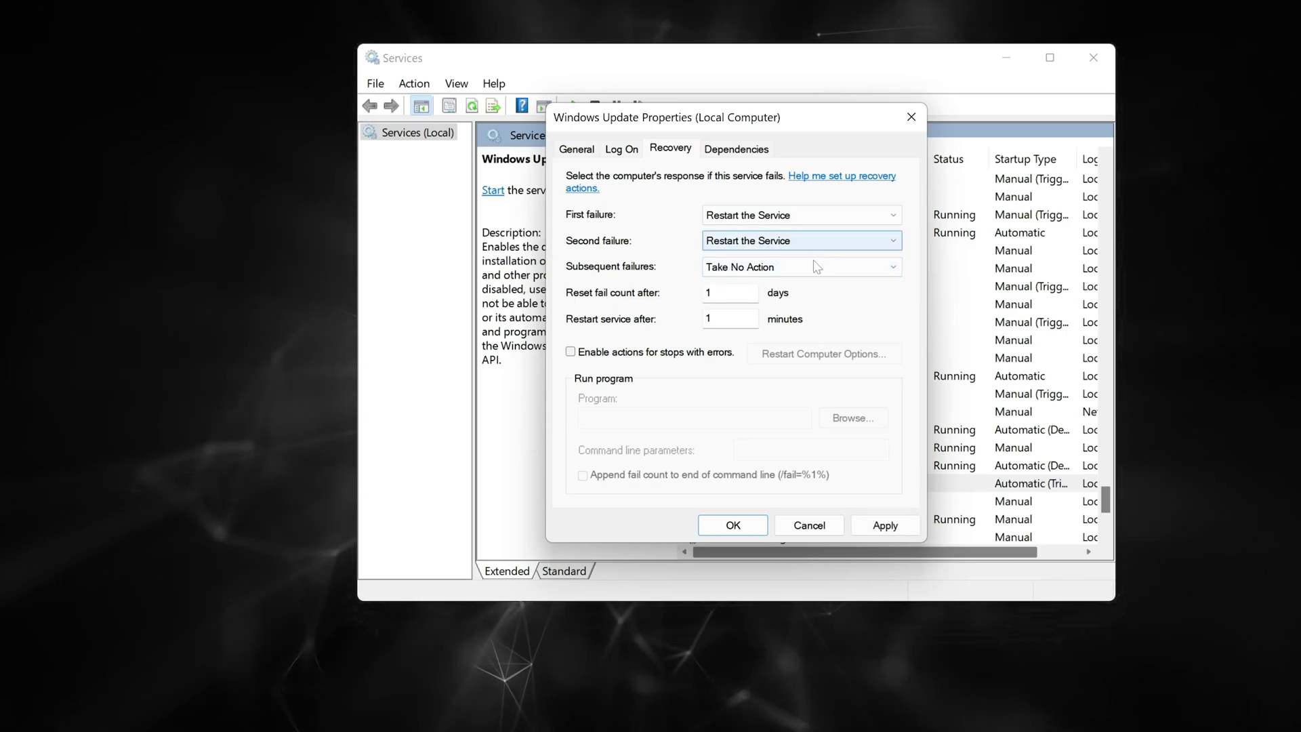
left_click(878, 526)
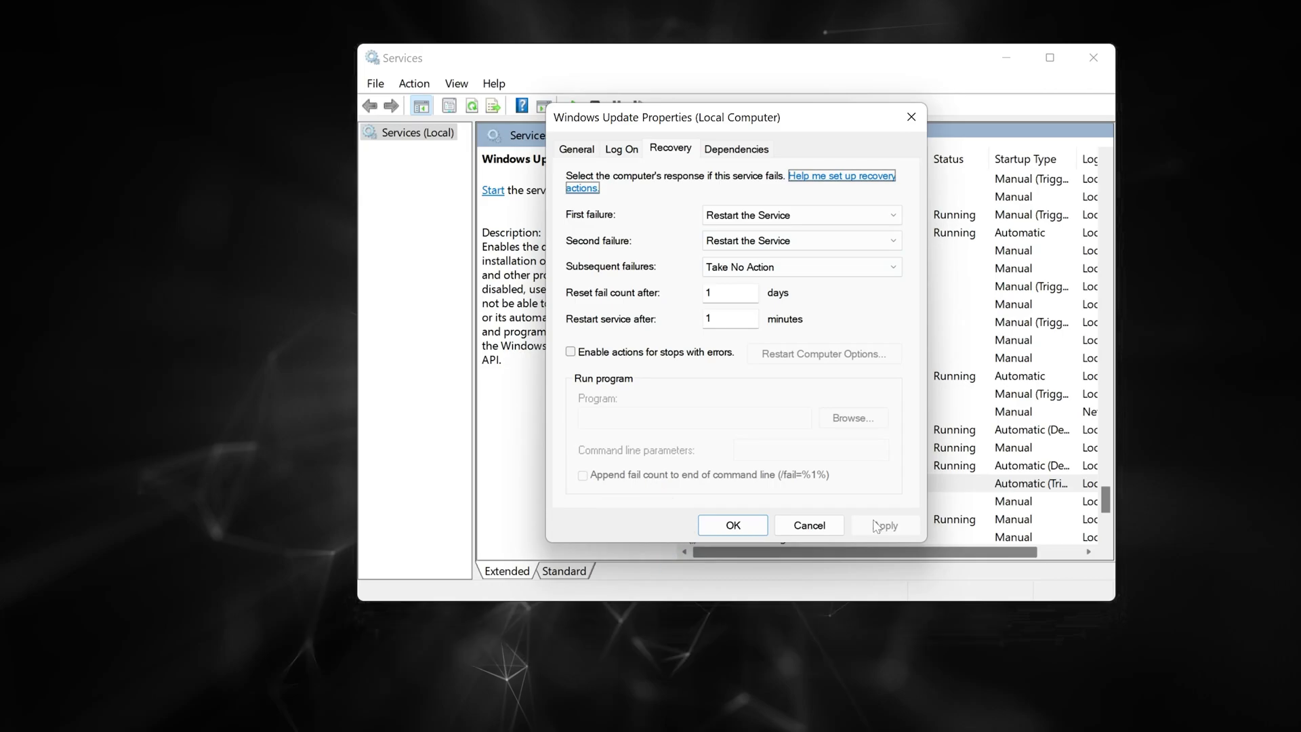
left_click(740, 527)
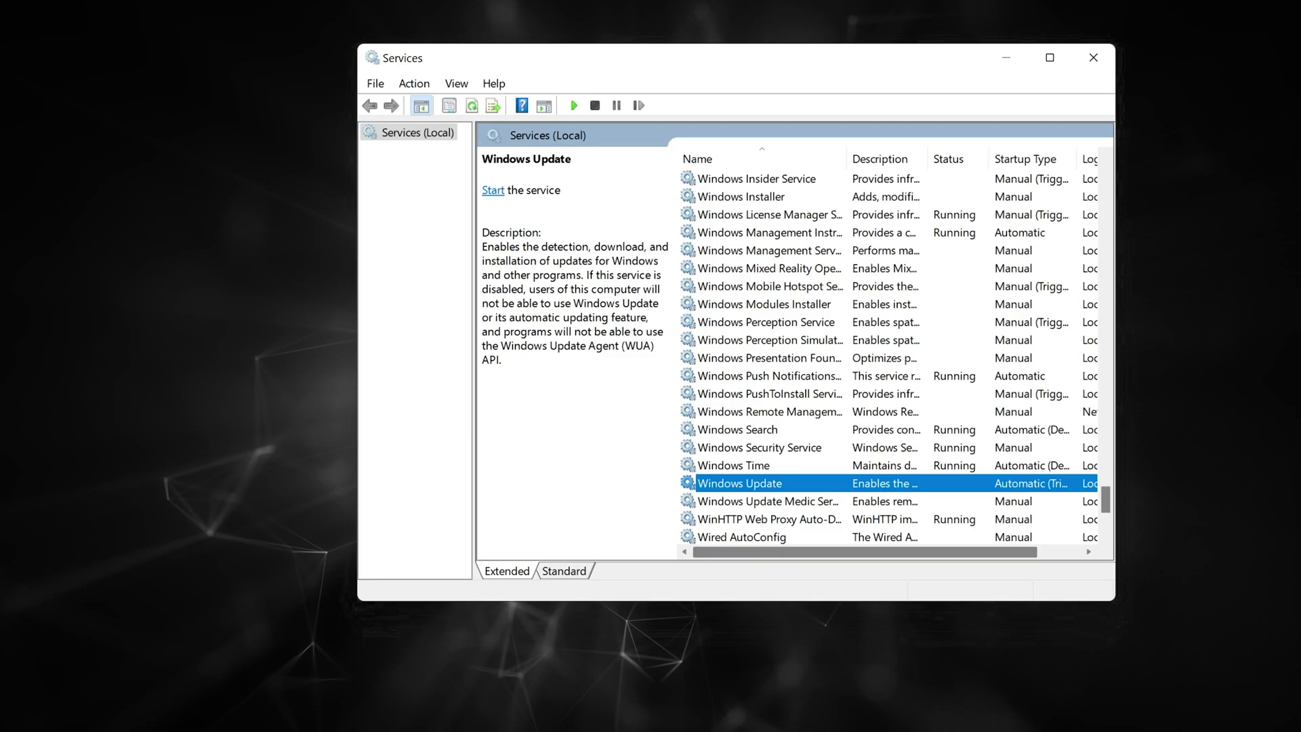
left_click(494, 192)
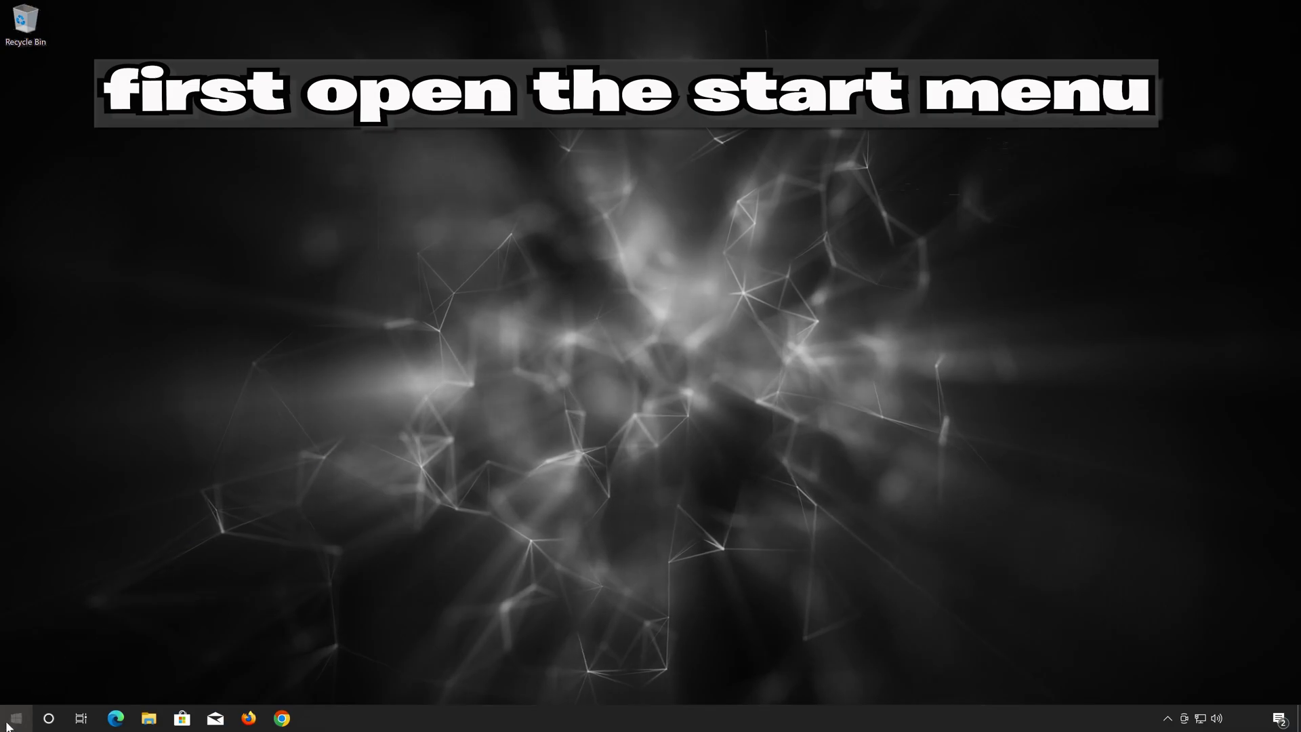
Open the Troubleshoot page of Update & Security in Windows Settings.
left_click(9, 724)
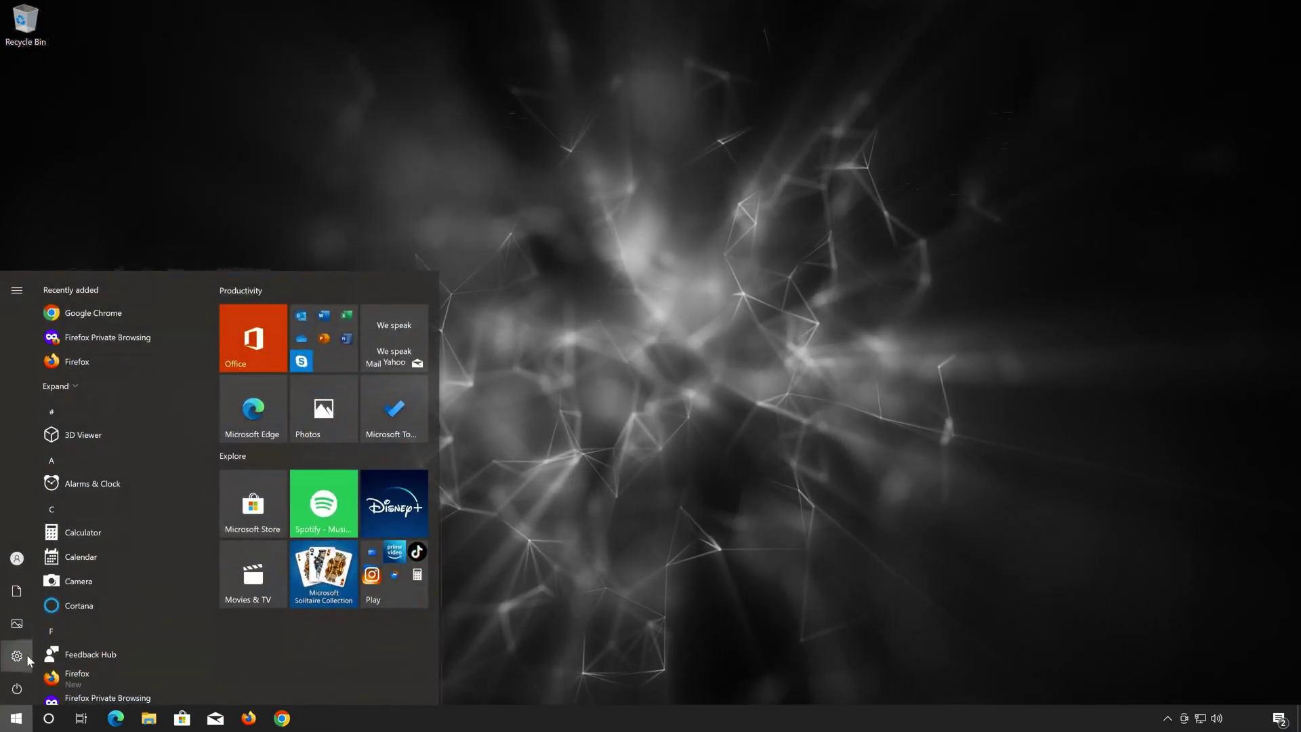
mouse_move(26, 653)
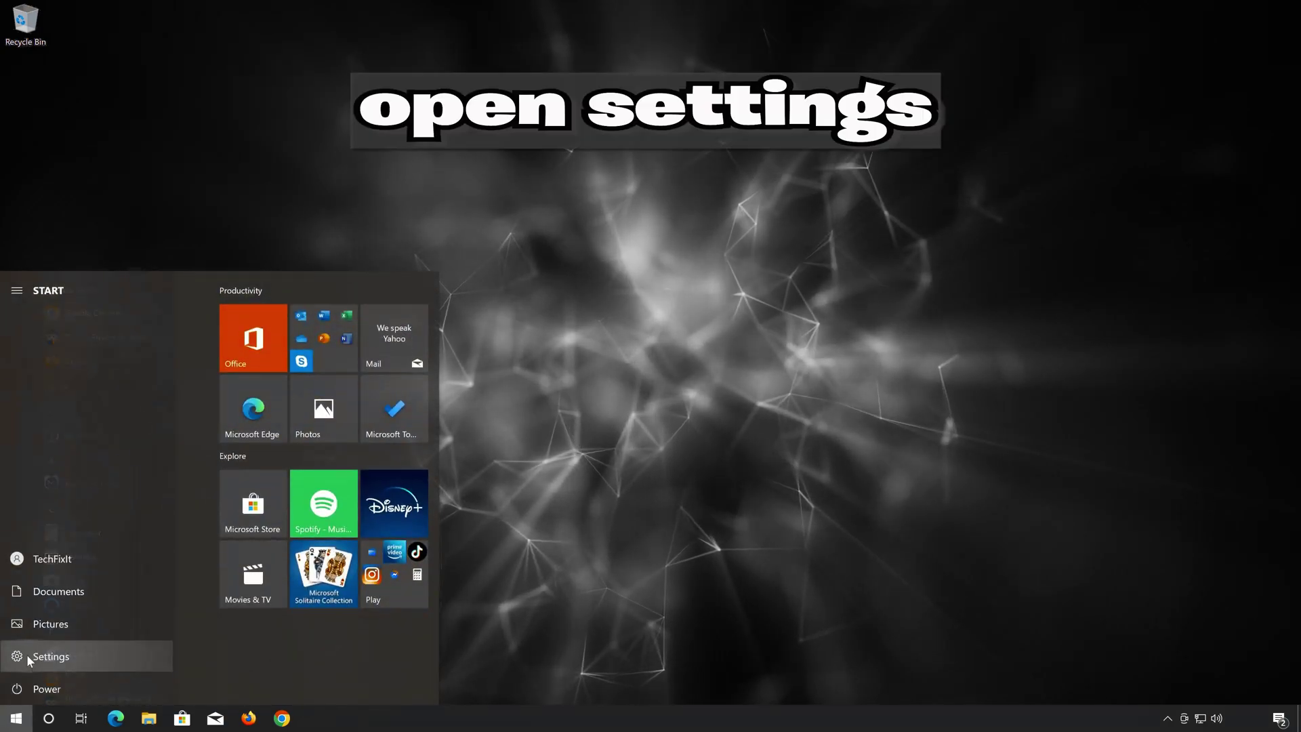
left_click(122, 655)
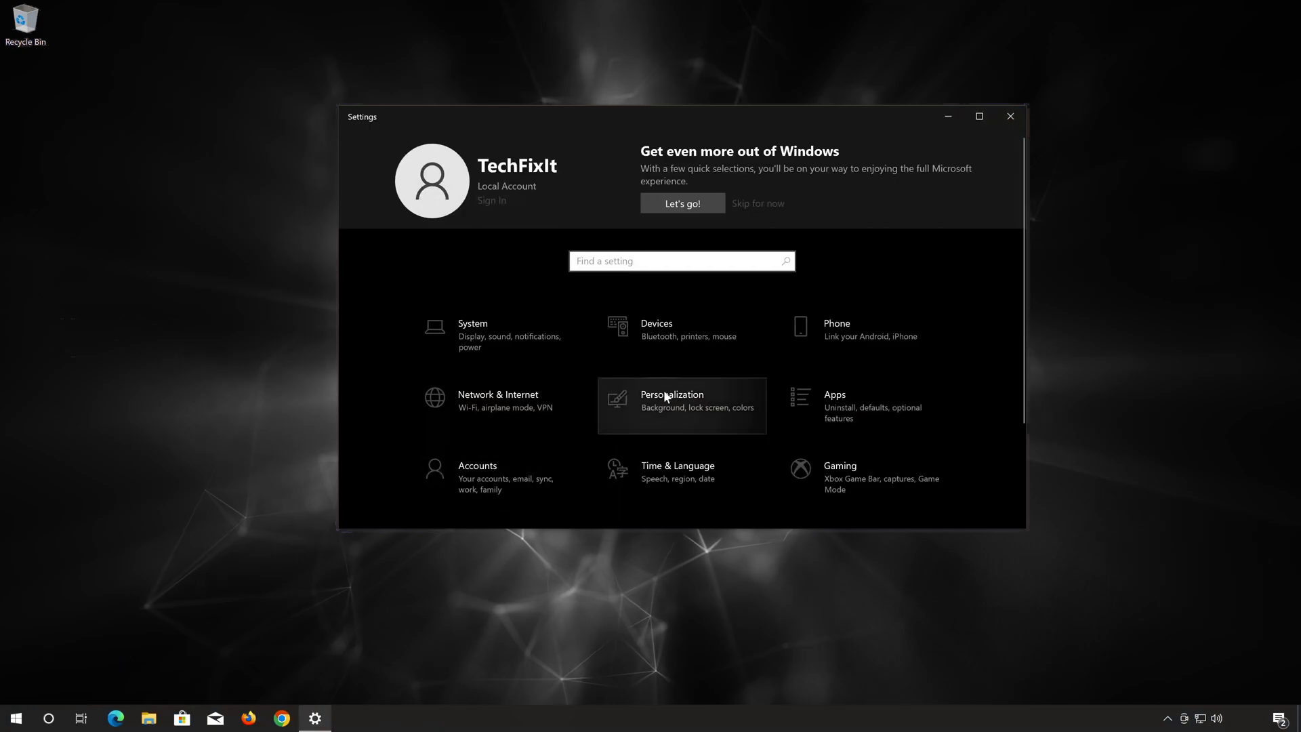
scroll(666, 398, "down", 3)
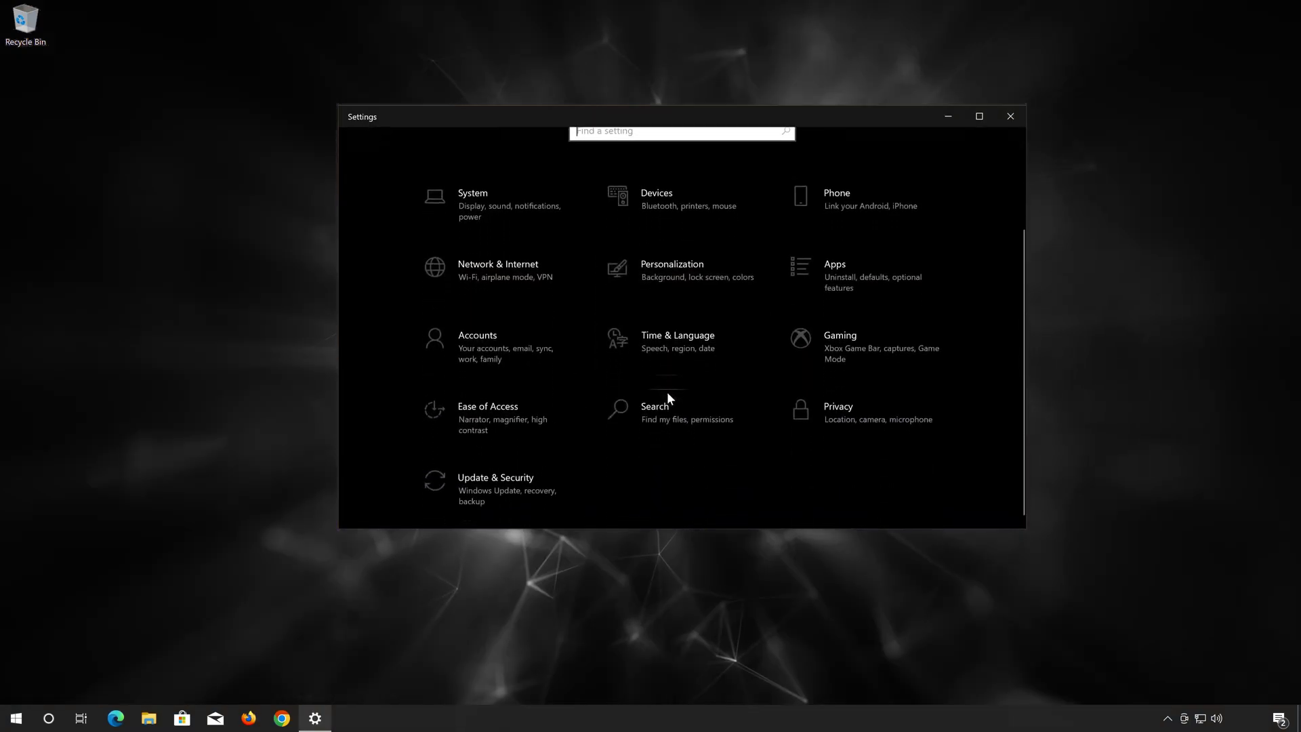
left_click(517, 485)
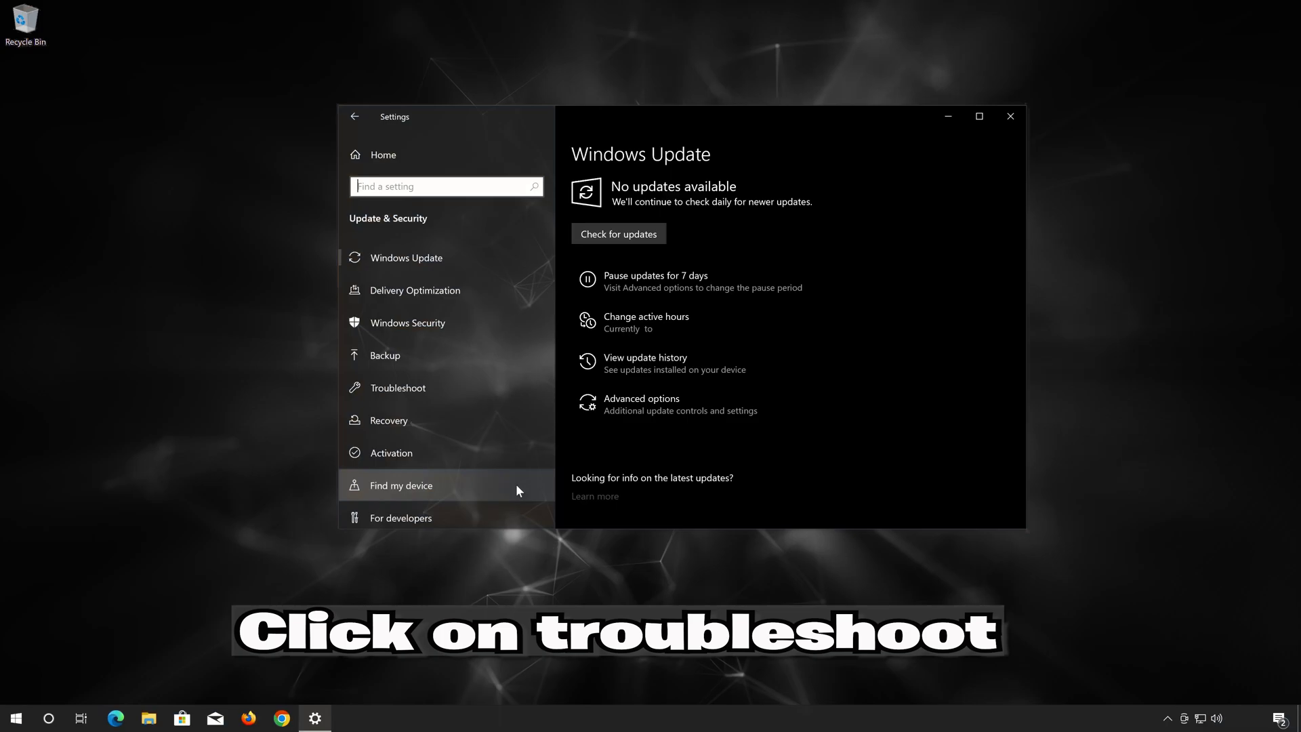
left_click(469, 391)
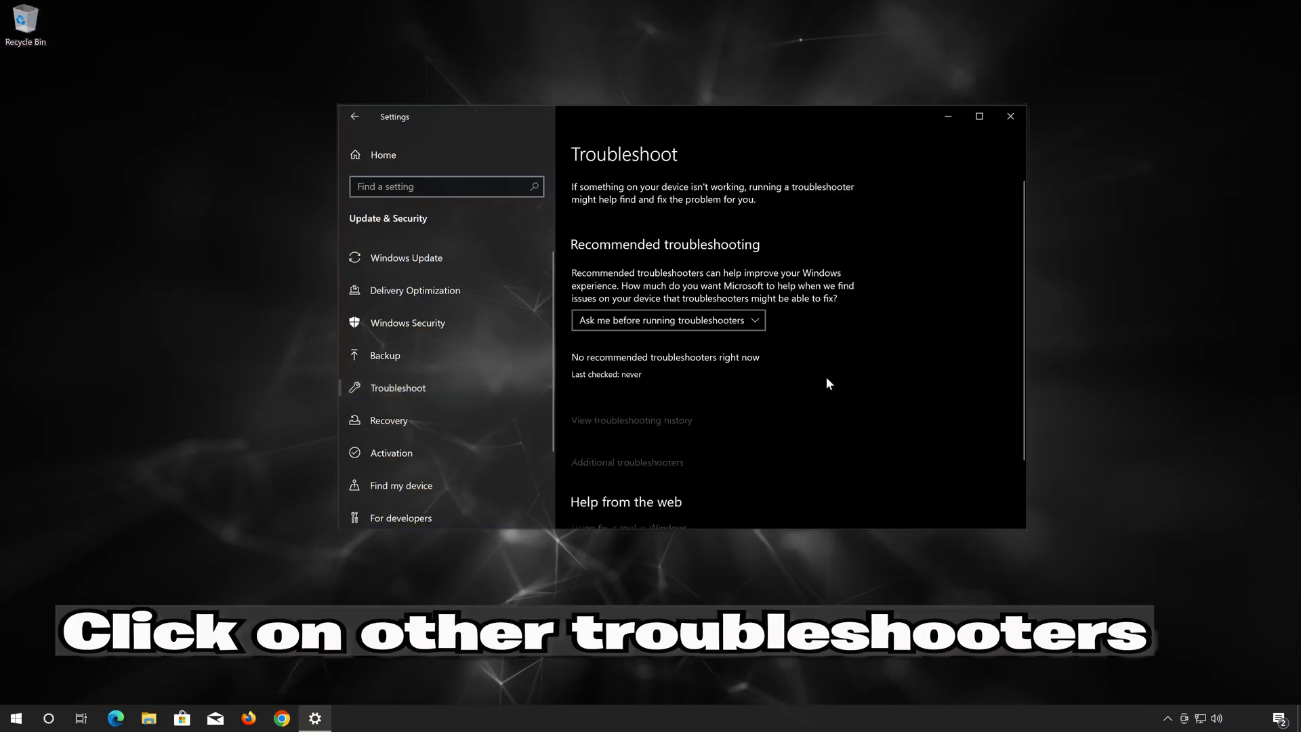
Run the Windows Update troubleshooter from the additional troubleshooters, then close it and Settings.
scroll(827, 383, "down", 3)
scroll(827, 383, "up", 2)
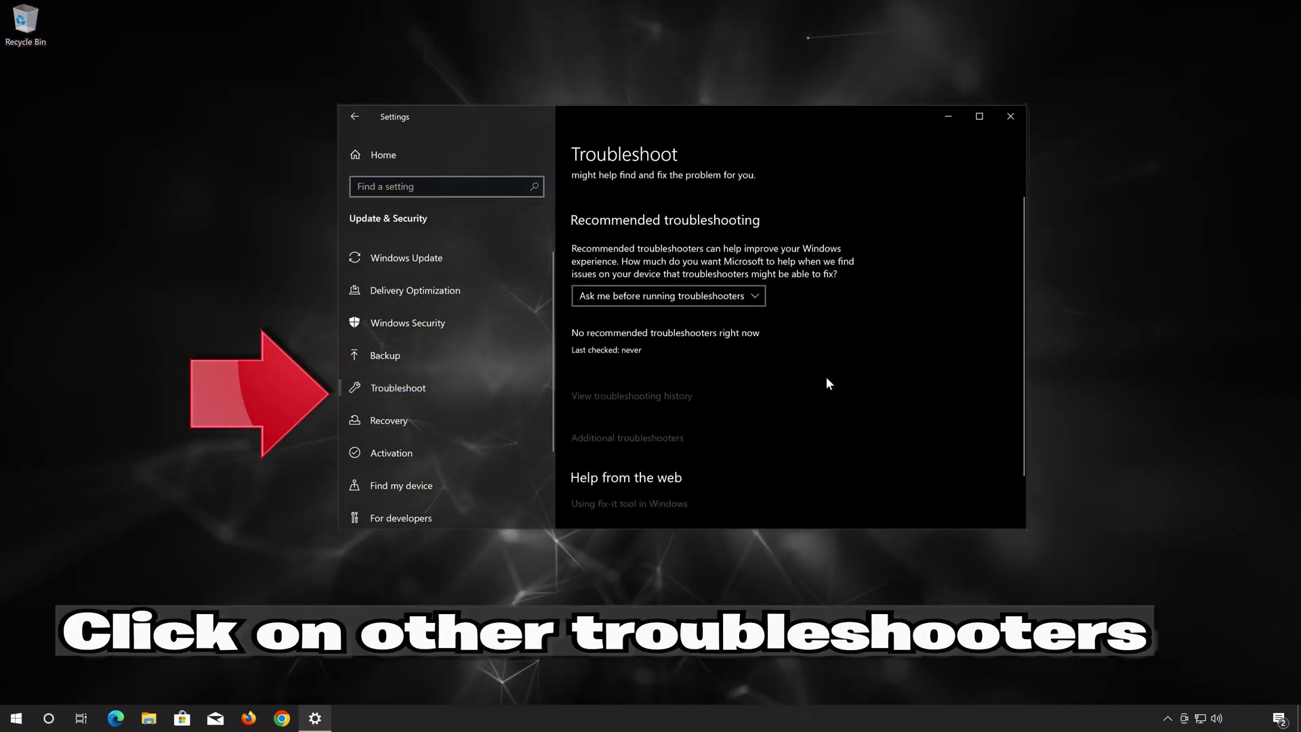
scroll(827, 383, "down", 2)
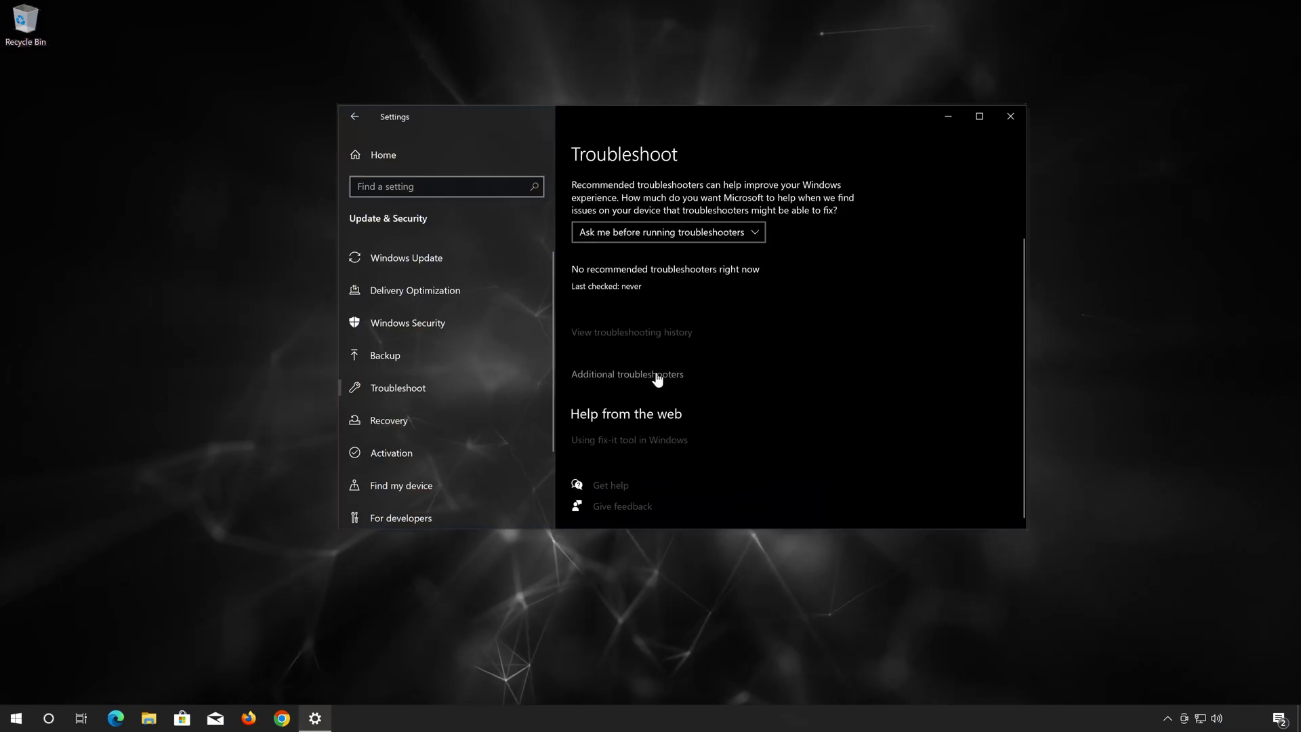
left_click(657, 377)
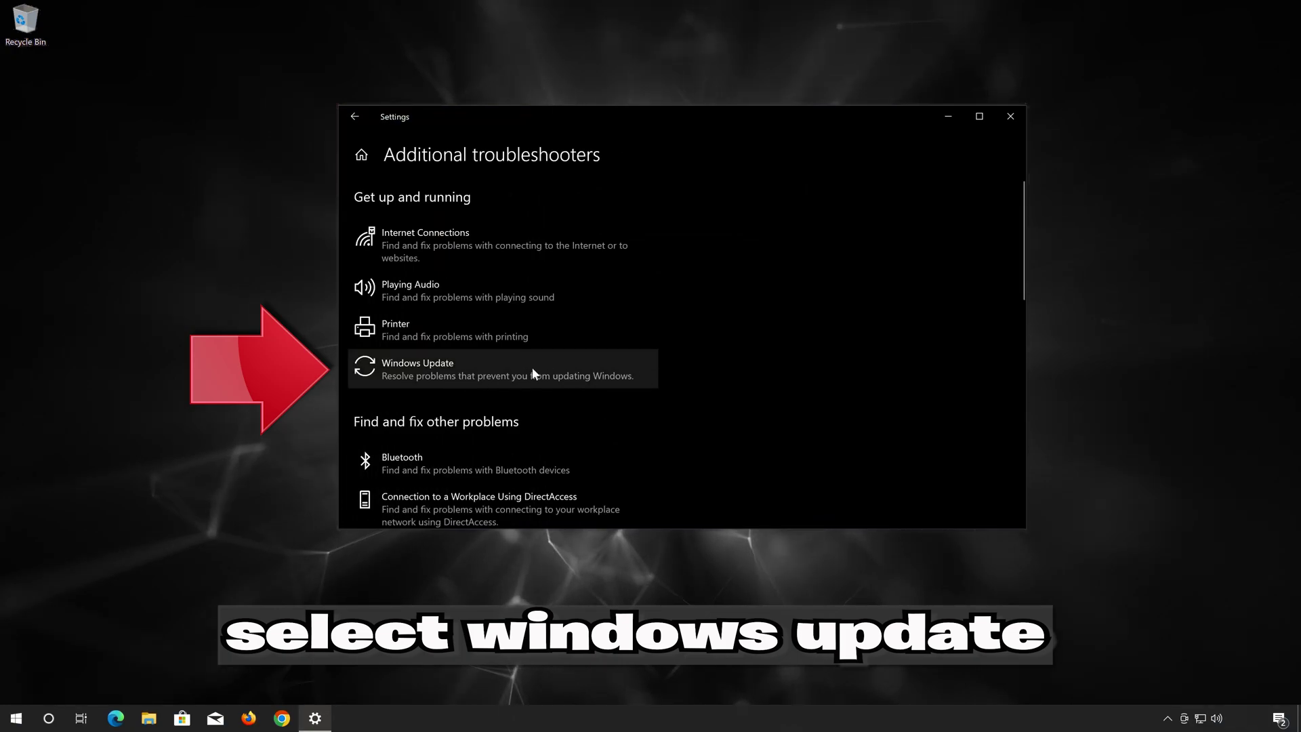
left_click(495, 368)
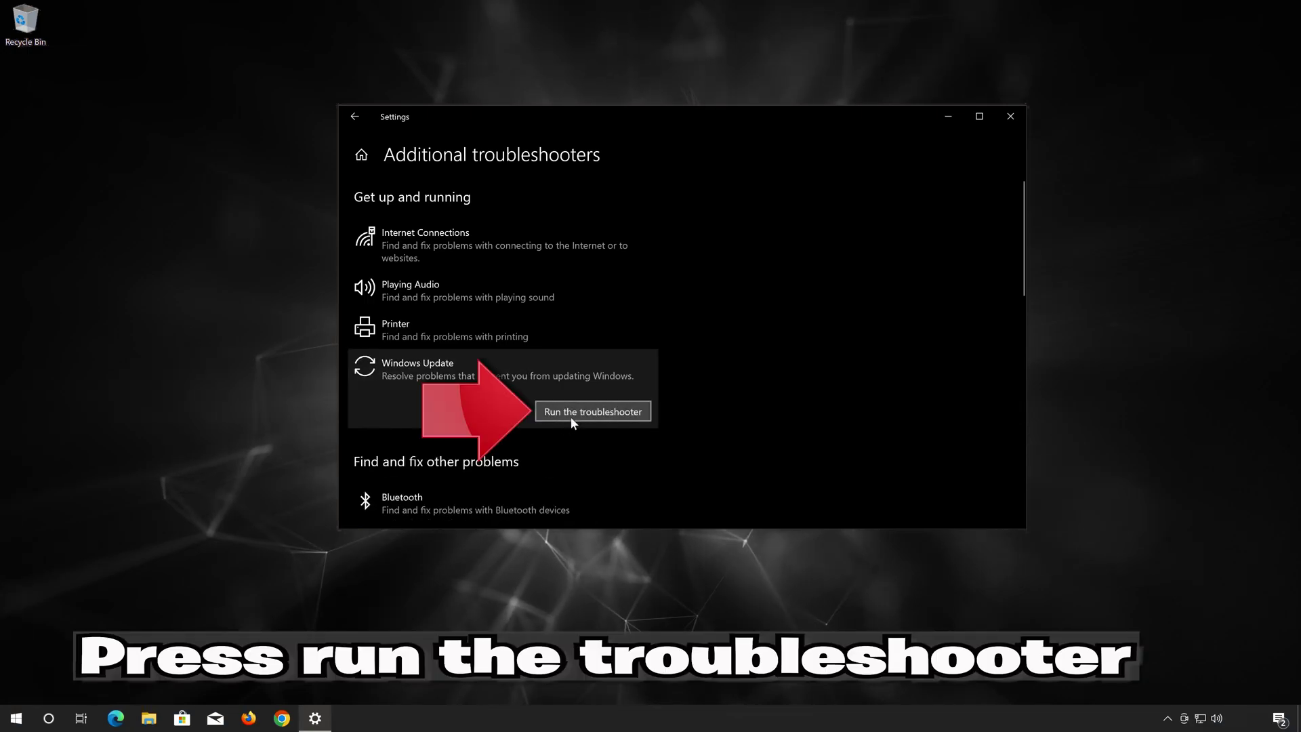
left_click(613, 417)
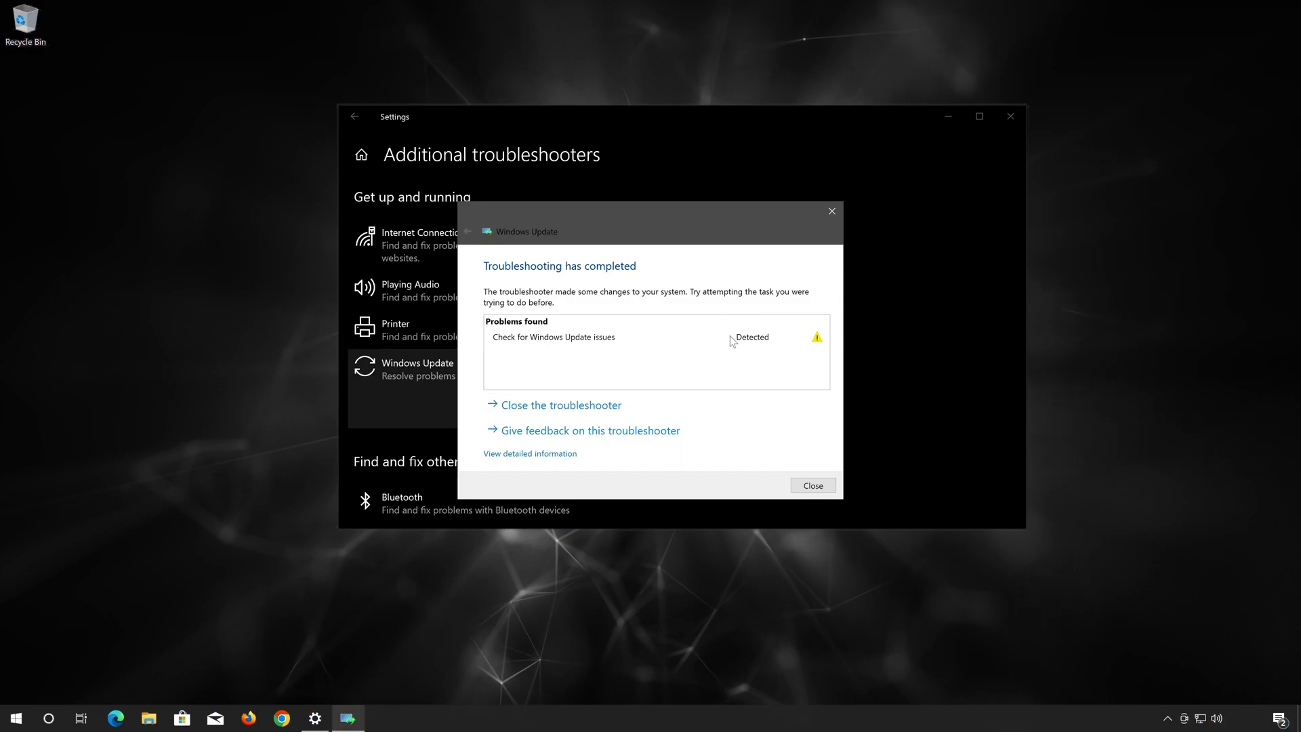
left_click(813, 486)
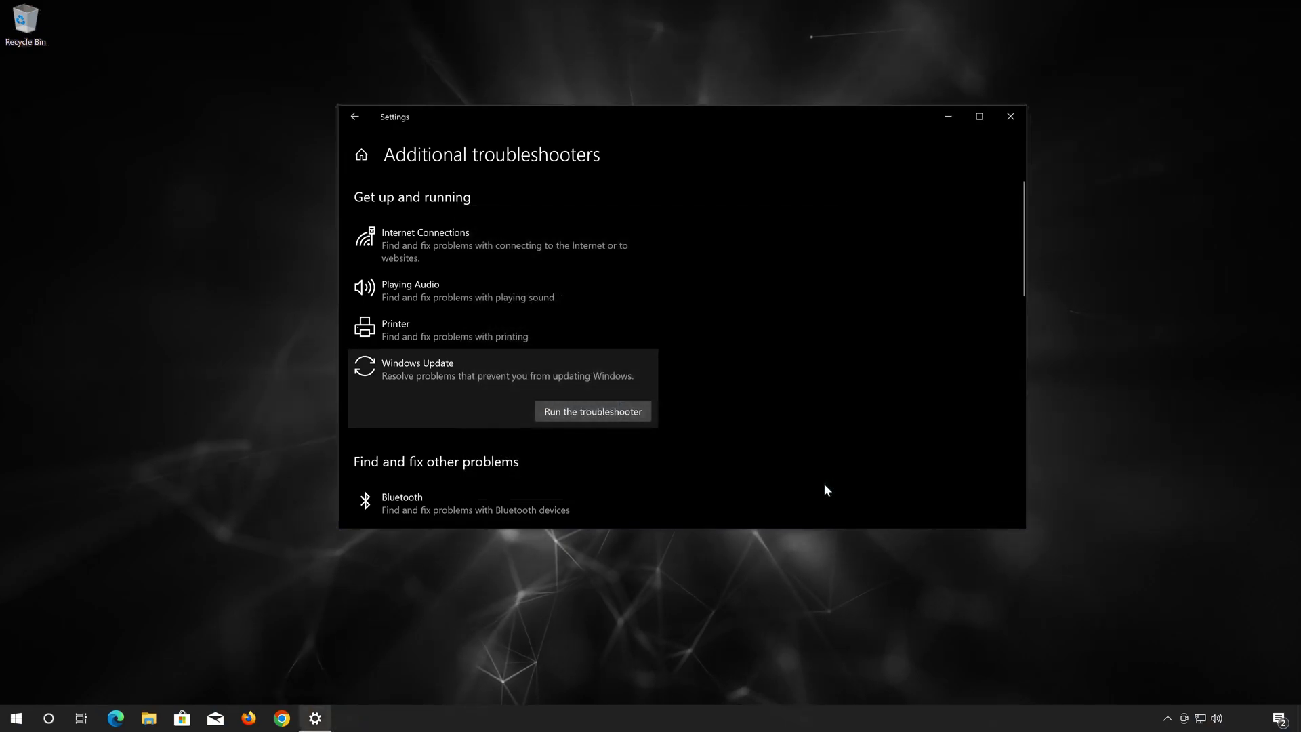
left_click(1015, 117)
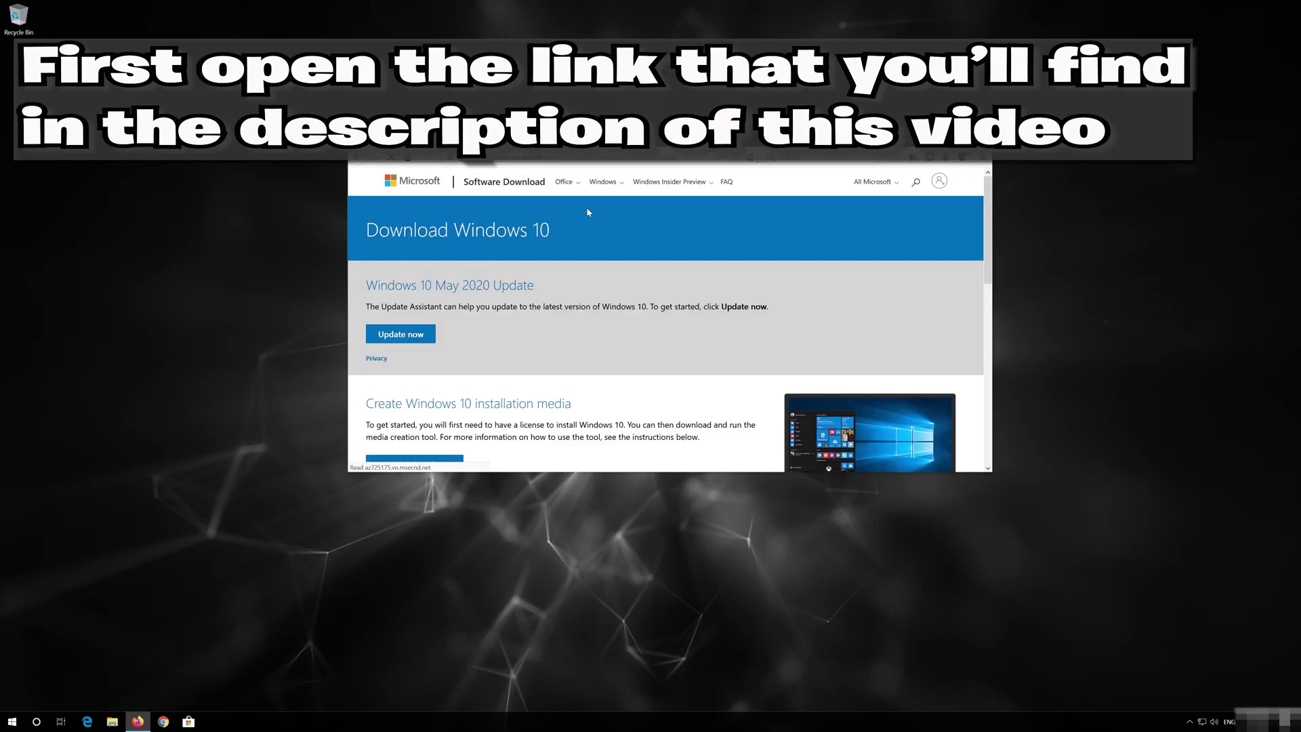
Download MediaCreationTool2004.exe from Microsoft's Download Windows 10 page, save the file, and close the browser.
scroll(587, 211, "down", 1)
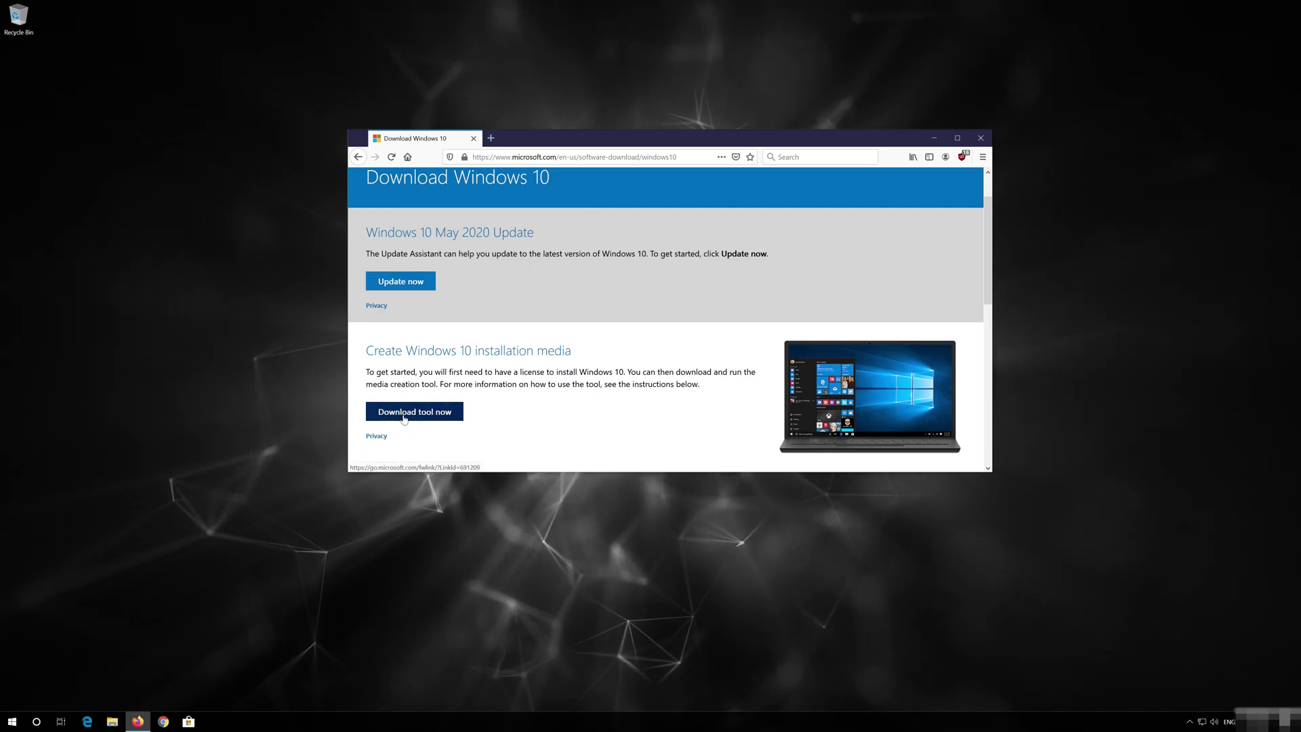
left_click(447, 413)
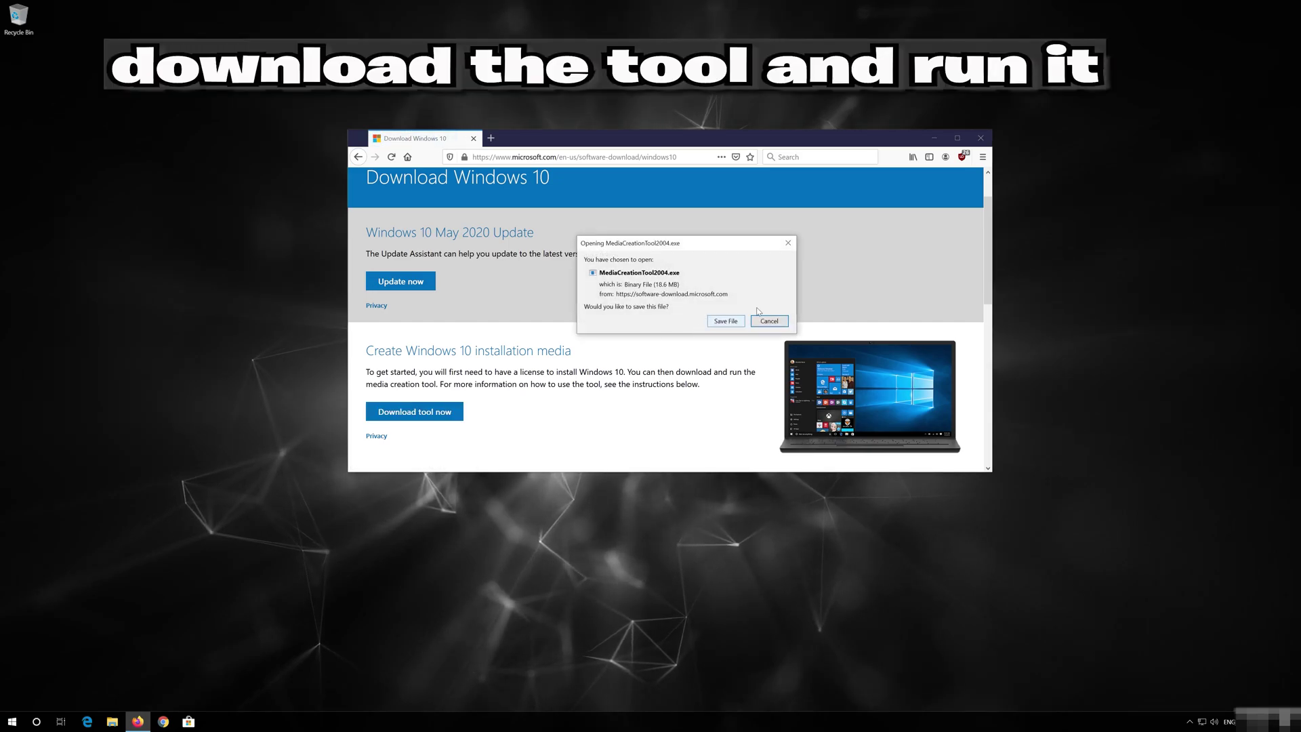
left_click(719, 322)
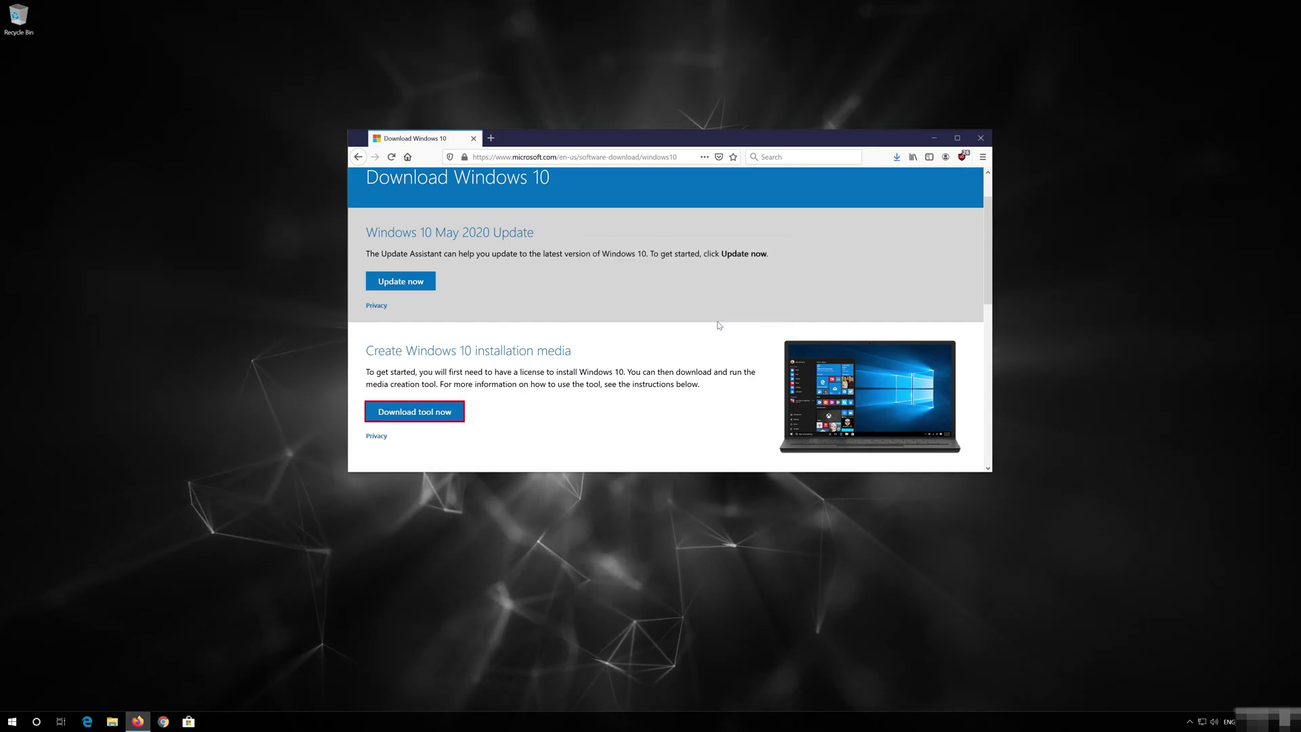
left_click(974, 137)
Run the downloaded Media Creation Tool from the desktop, allow it to make changes, and accept its license terms.
double_click(19, 75)
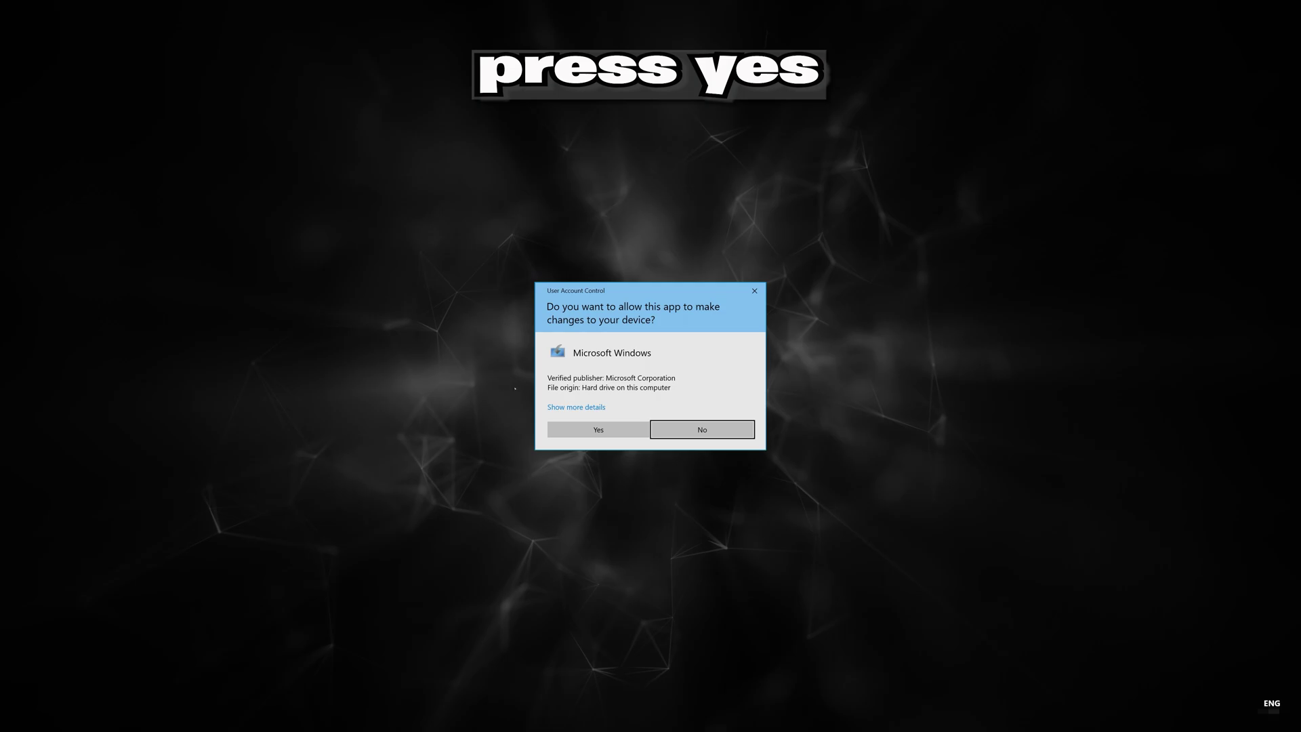
left_click(597, 431)
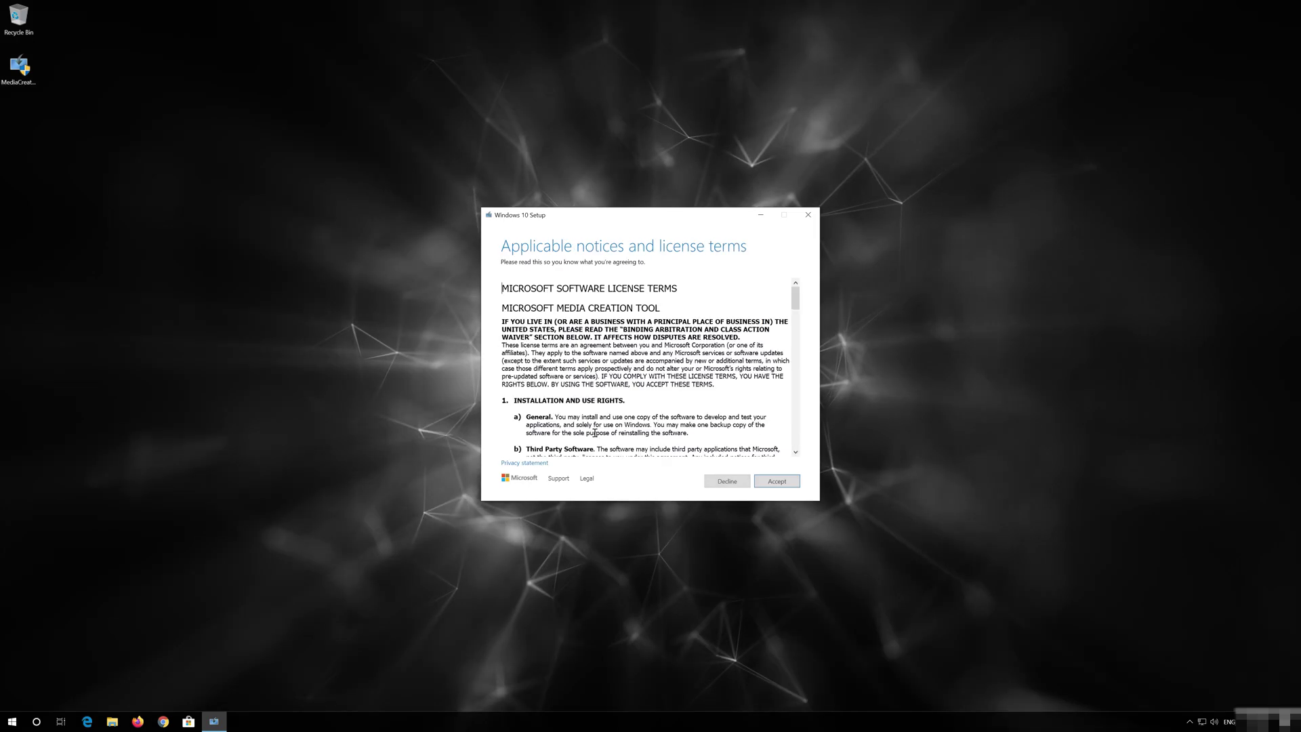
left_click(793, 481)
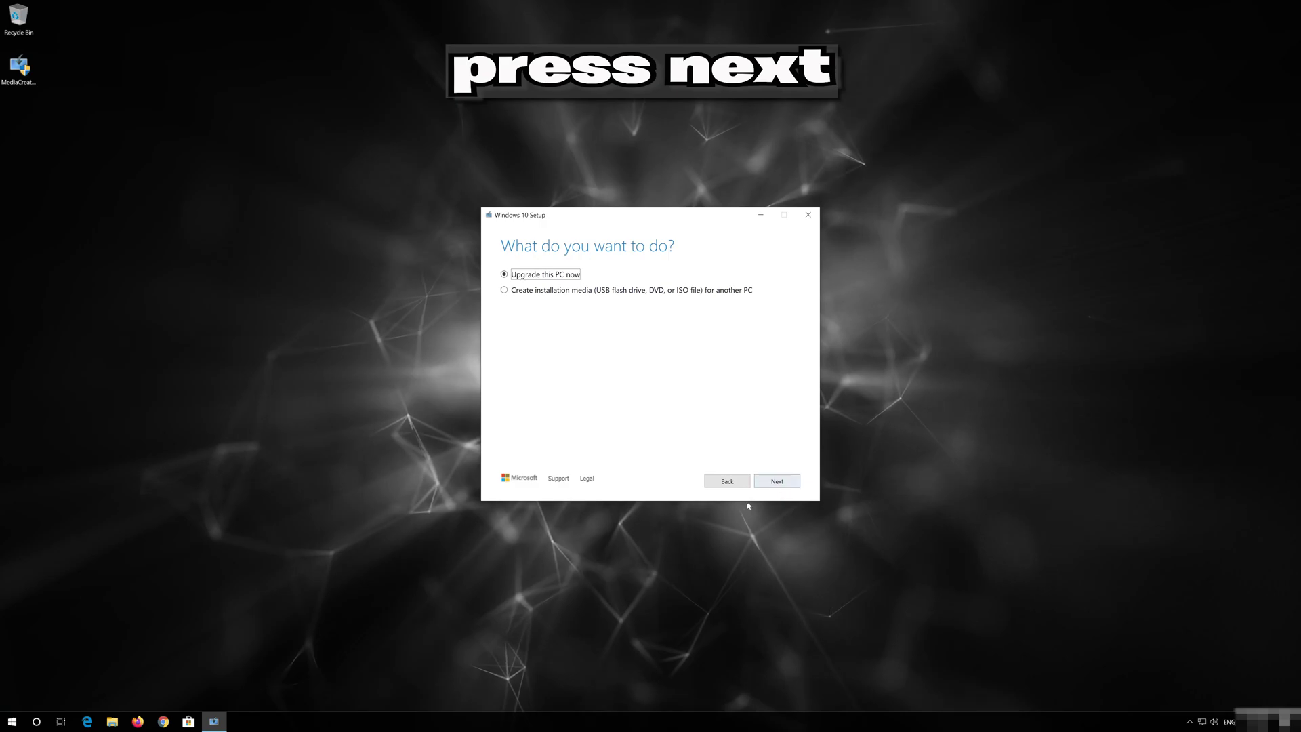
Choose to upgrade this PC now, accept the license terms, and start installing Windows 10 Pro, keeping personal files and apps.
left_click(771, 485)
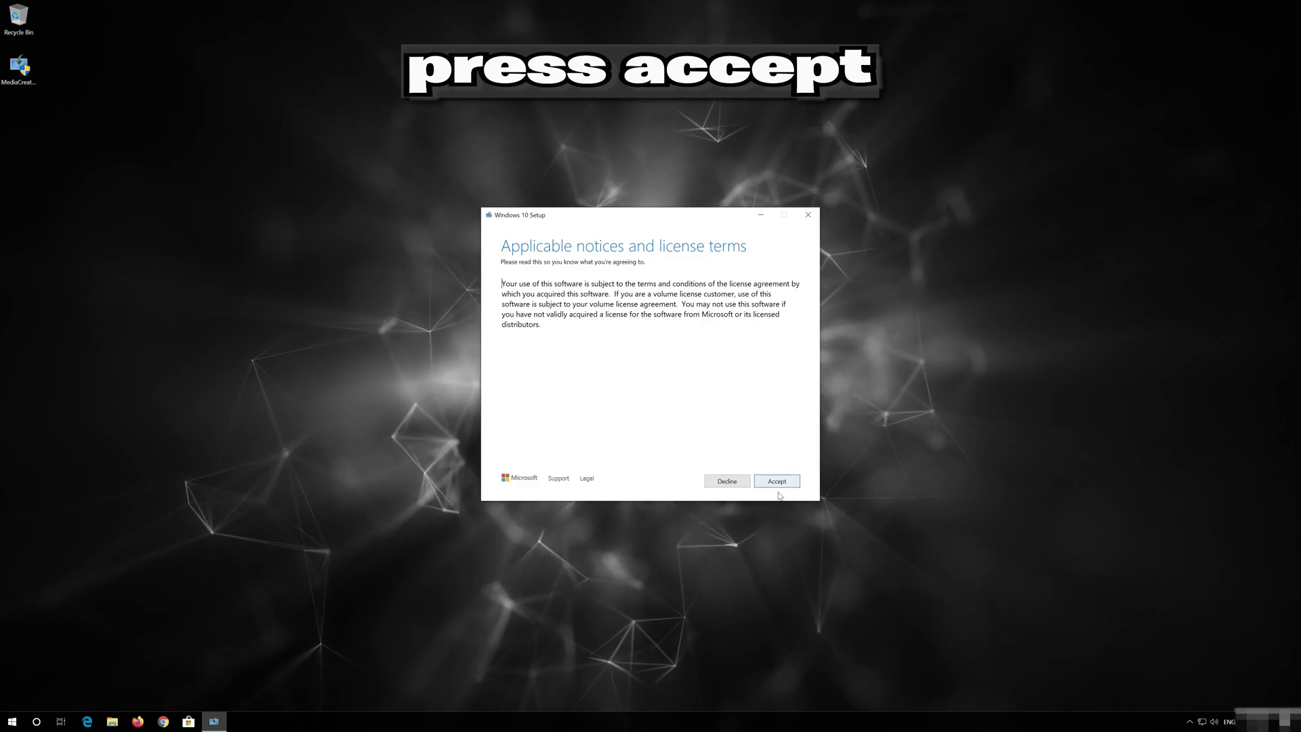
left_click(777, 481)
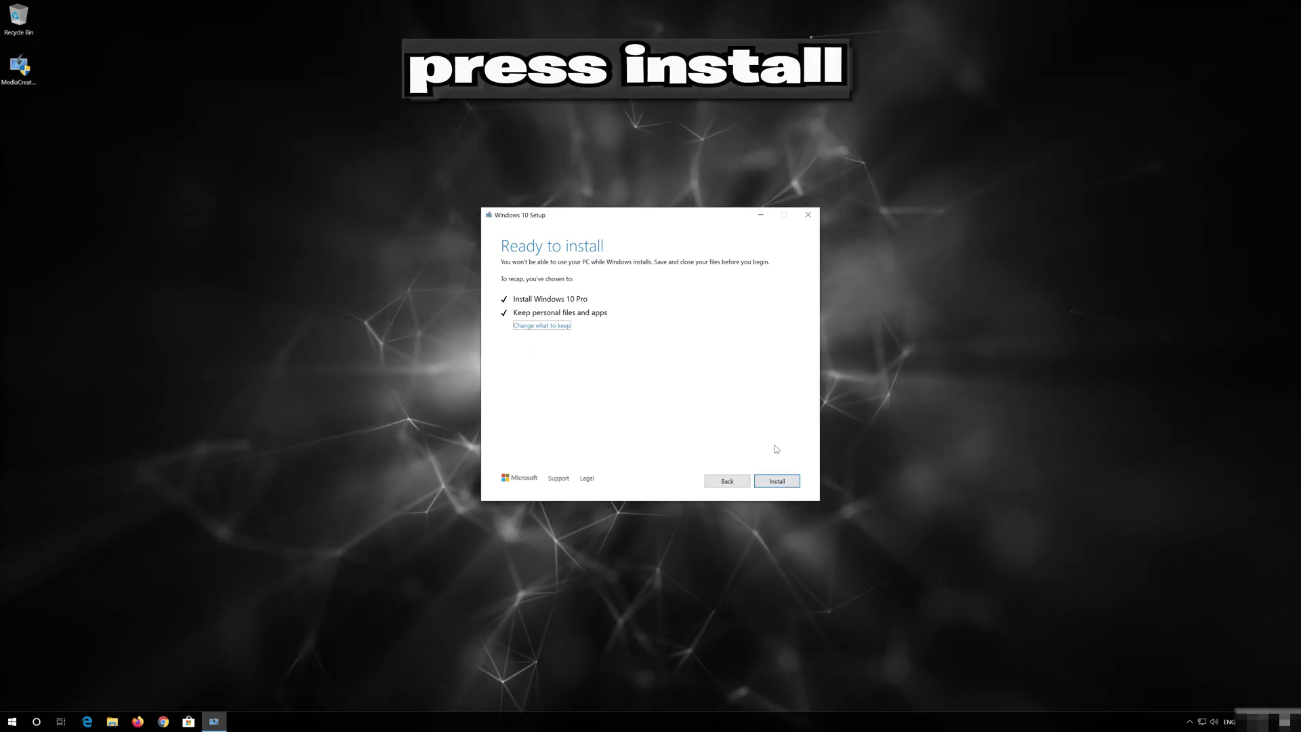
left_click(775, 483)
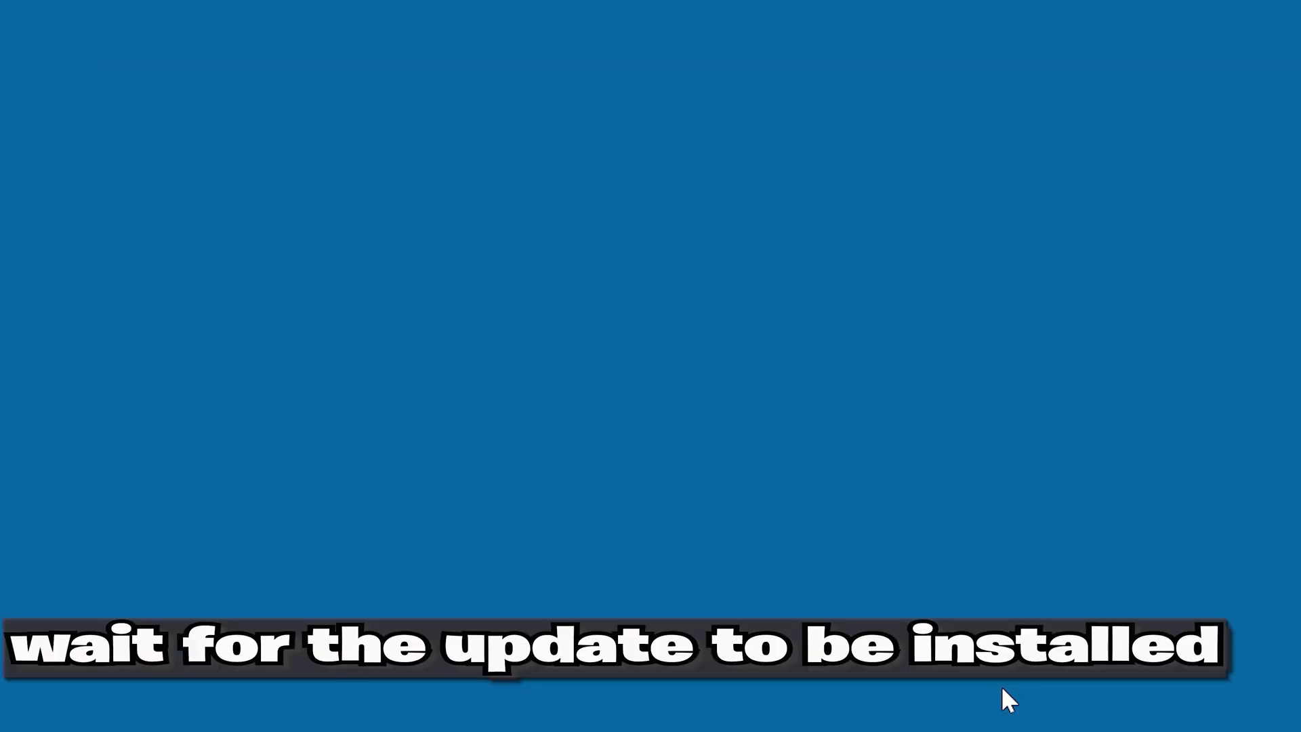